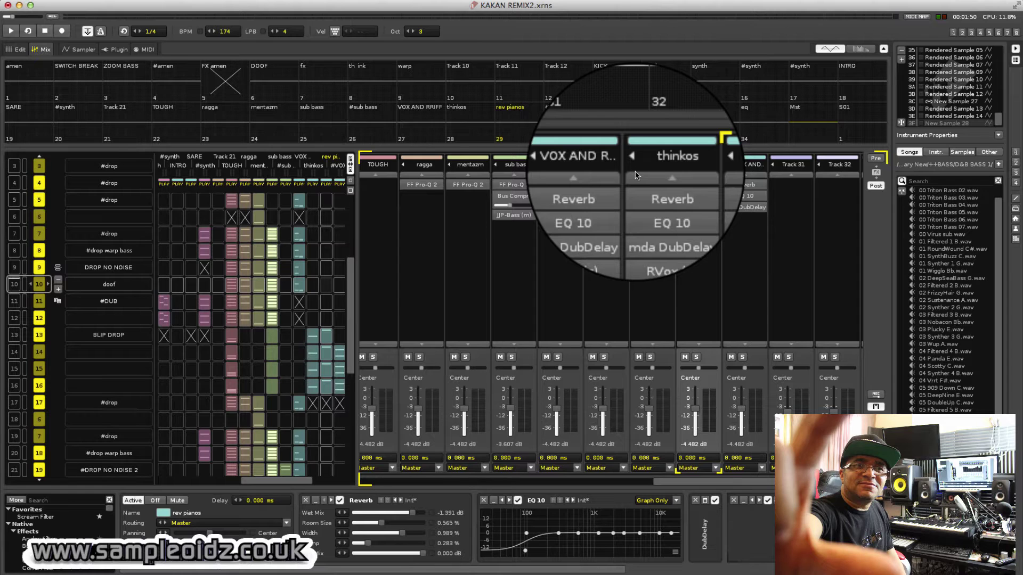
Step: Glance at the installed tools list, close it, and scroll across the mixer tracks
left_click(216, 2)
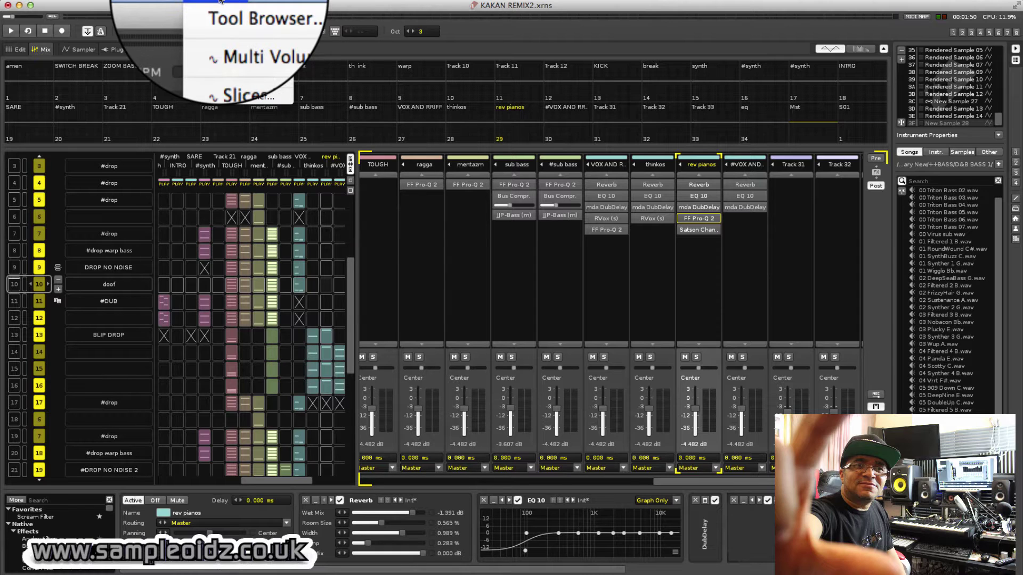
left_click(508, 298)
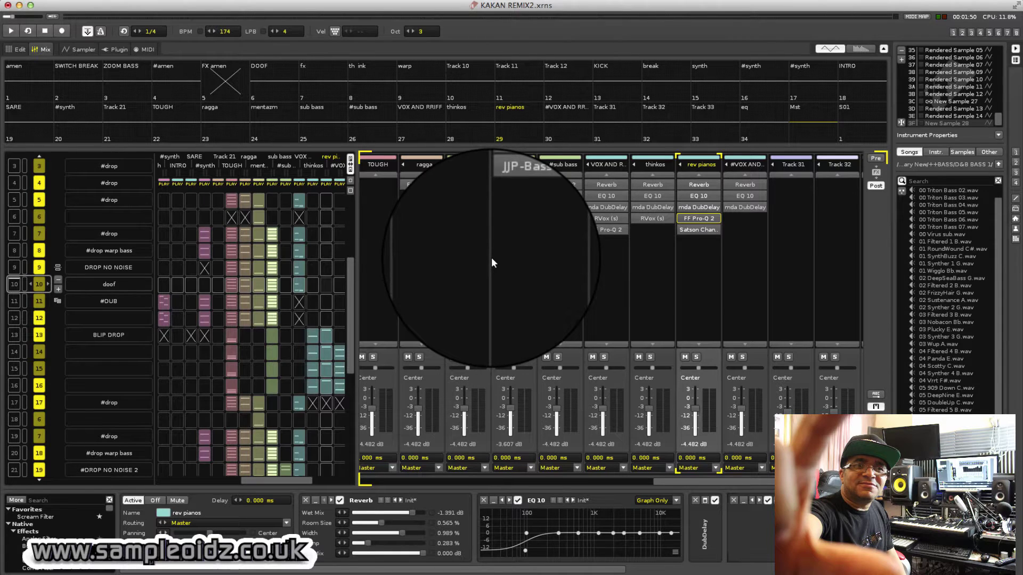
left_click_drag(698, 481, 789, 480)
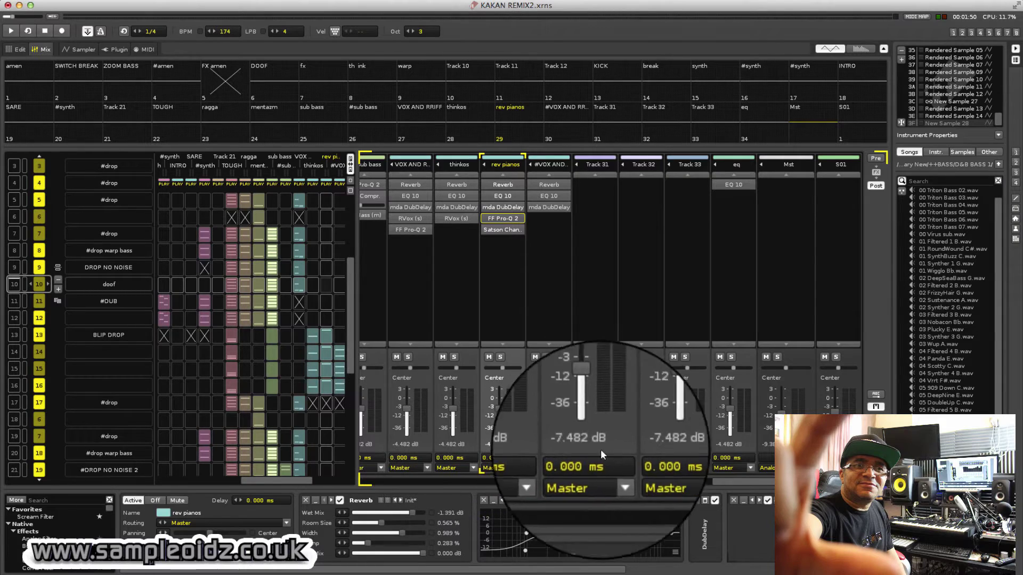
left_click_drag(728, 480, 357, 487)
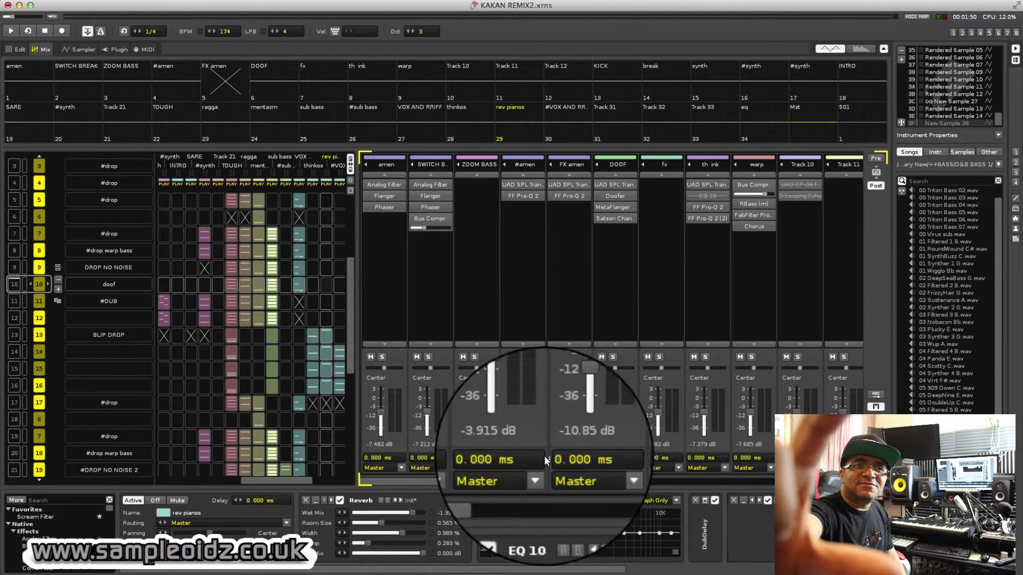
left_click_drag(492, 480, 473, 471)
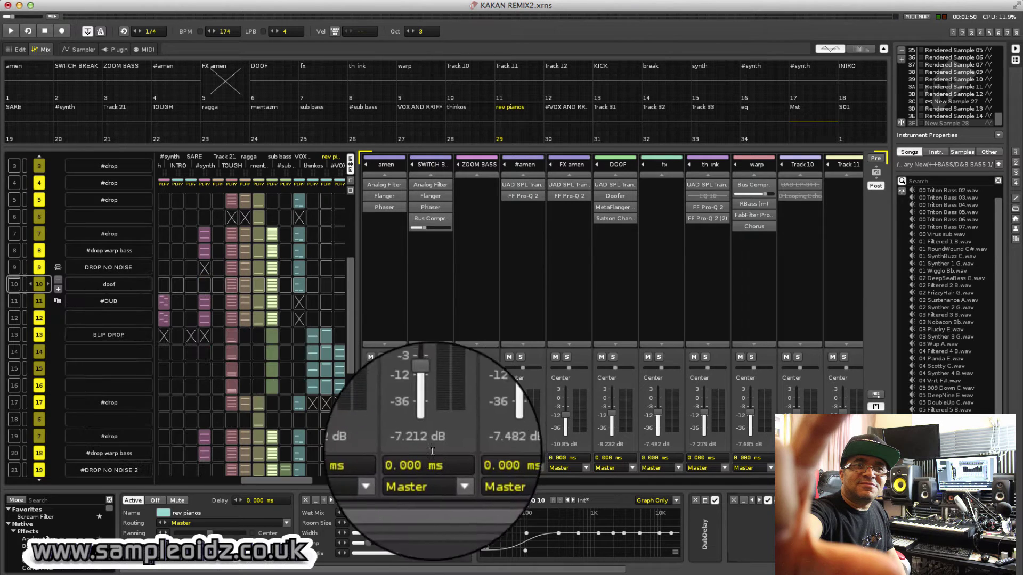
Step: Play and stop the song a few times, ending with playback restarted
scroll(449, 474, "right", 3)
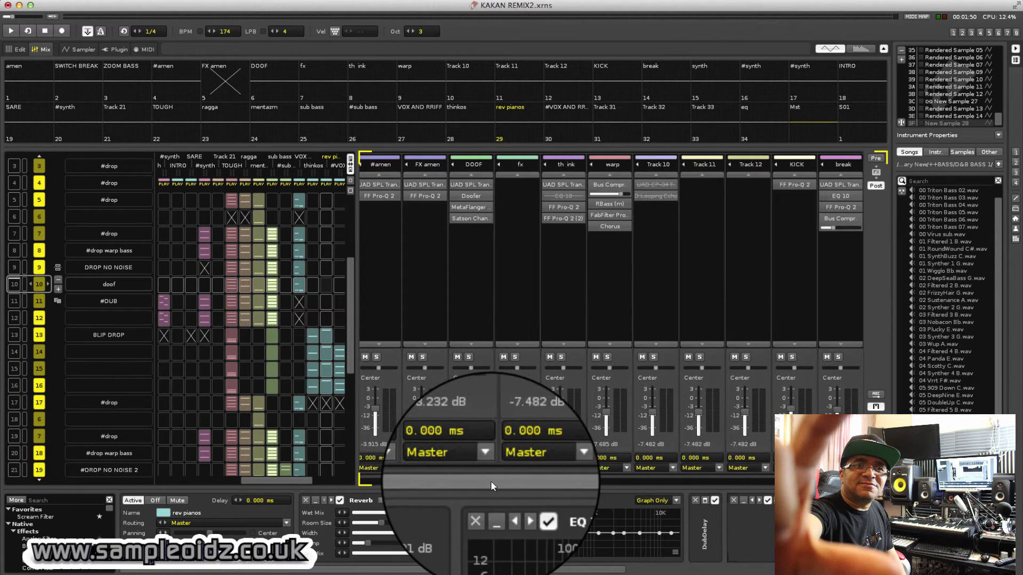
key("space")
scroll(452, 481, "left", 1)
scroll(452, 480, "left", 2)
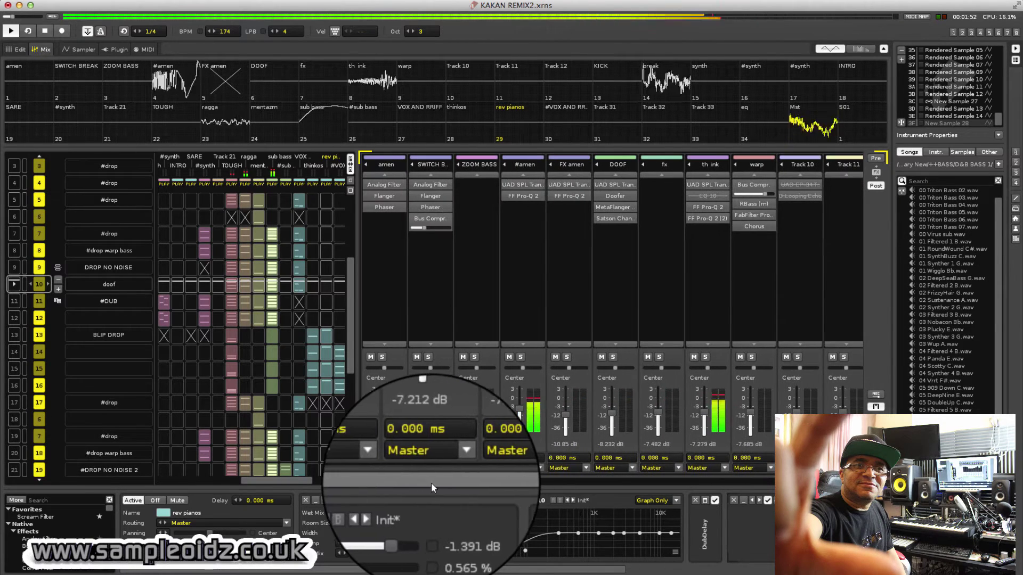
key("space")
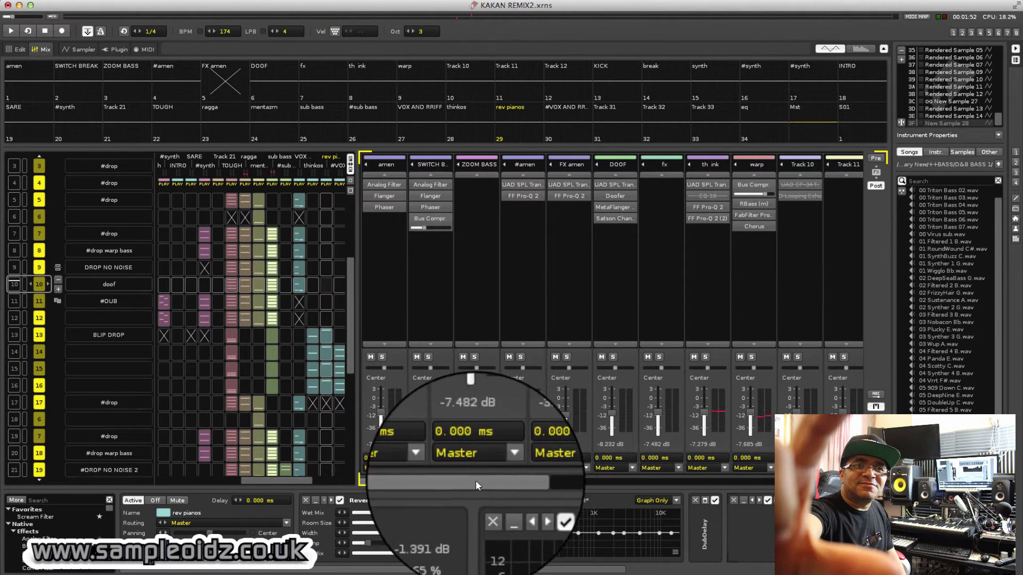
left_click_drag(475, 481, 738, 481)
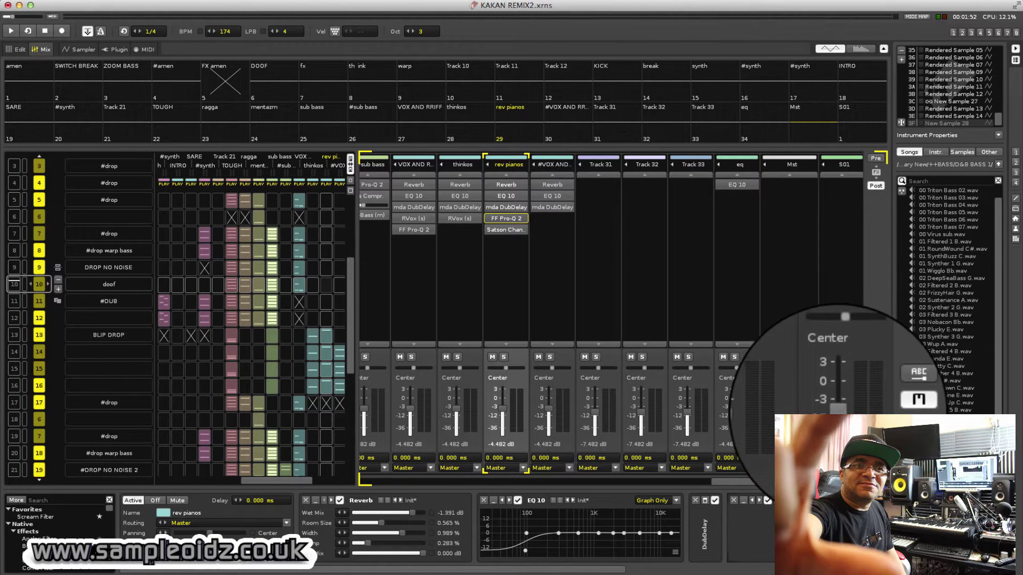
key("space")
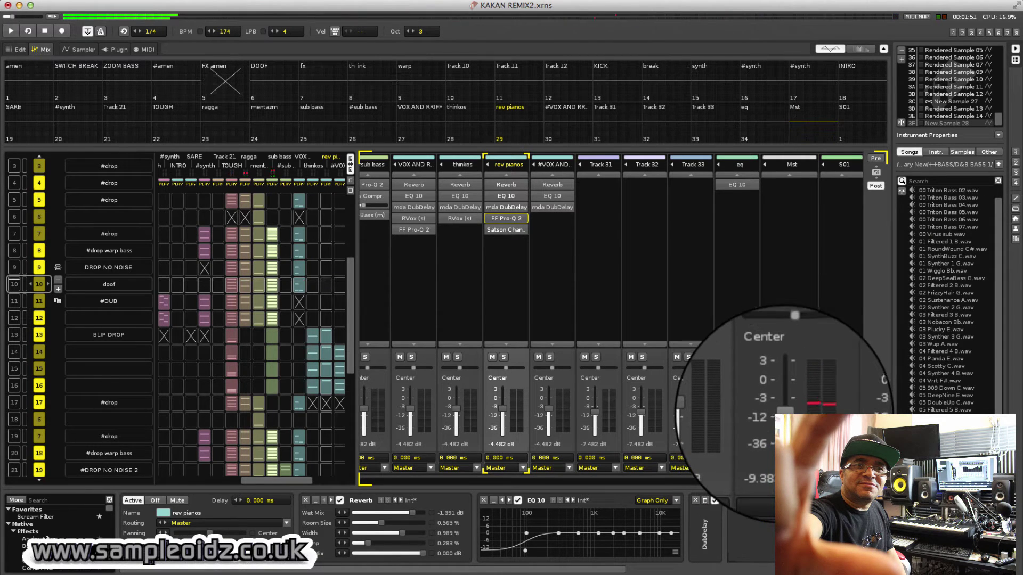
key("space")
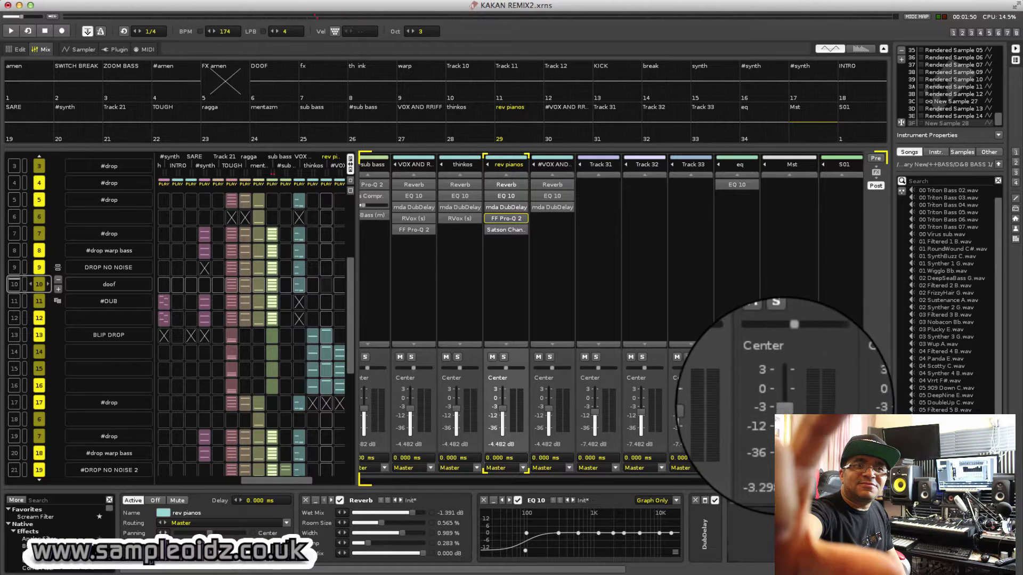
key("space")
key("space")
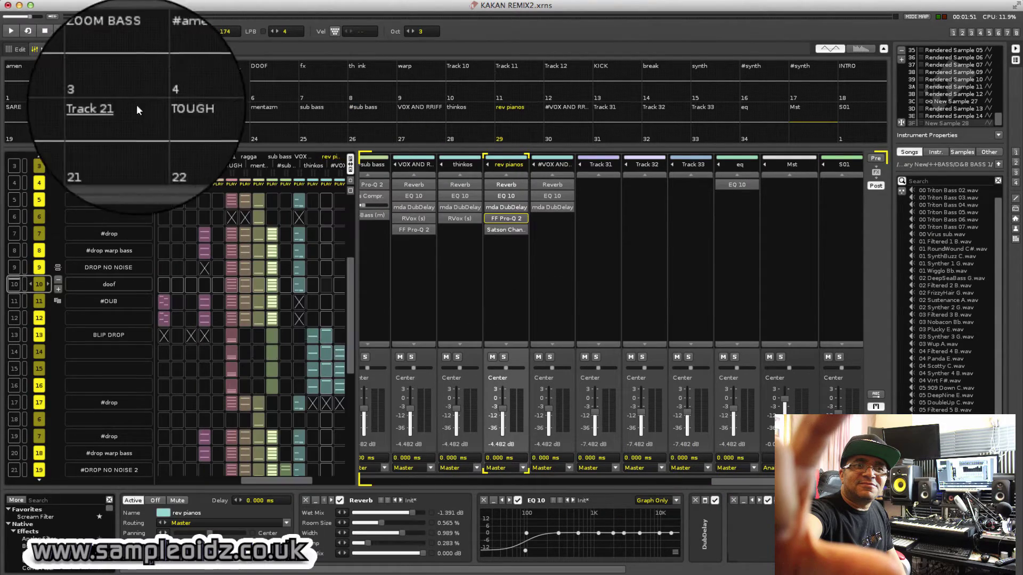
Step: Switch to Chrome's forum thread and follow the reply's multi-volumes link
mouse_move(78, 5)
left_mouse_down()
mouse_move(511, 71)
mouse_move(221, 36)
mouse_move(77, 4)
left_mouse_up()
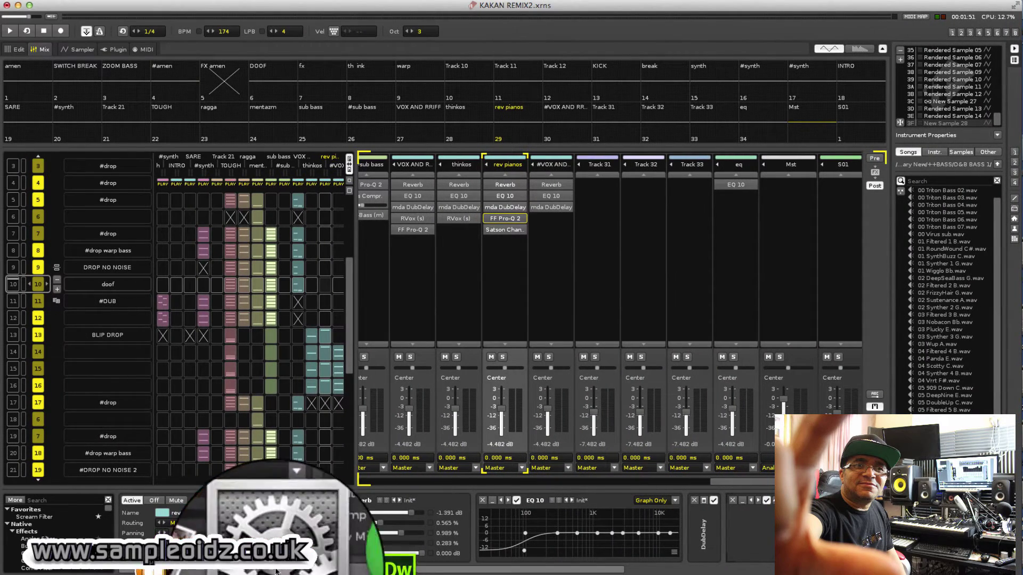
left_click(306, 557)
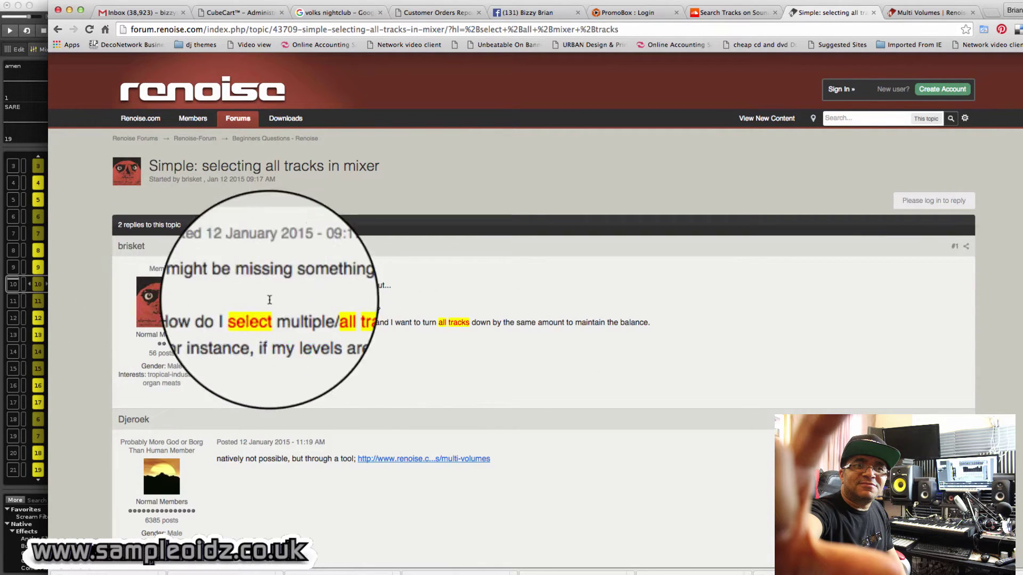
scroll(334, 328, "down", 2)
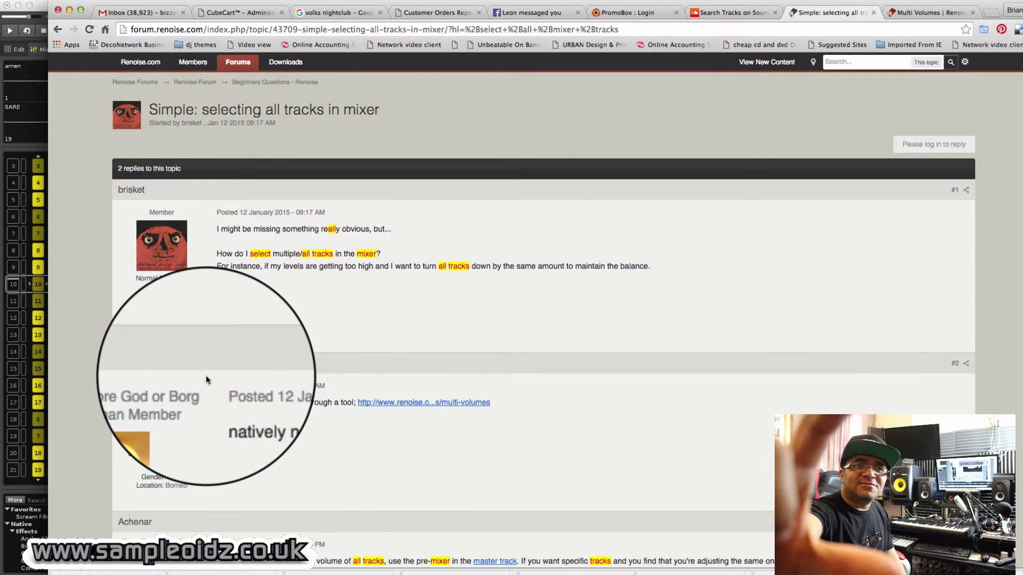
scroll(341, 416, "down", 1)
left_click(377, 399)
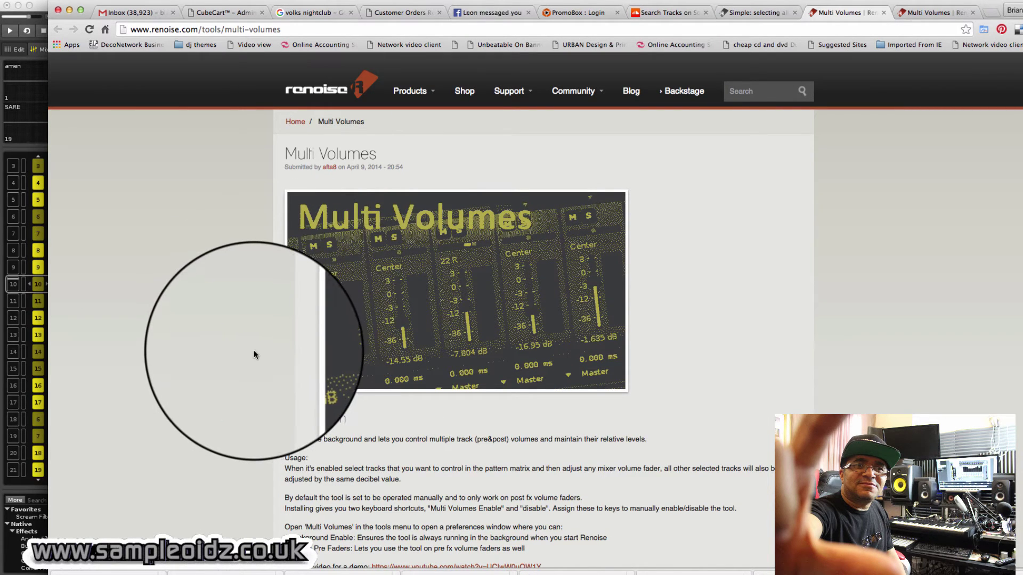
Step: Download the com.afta8.MultiVolumes V0.40 tool file for Renoise 3.0
scroll(253, 350, "down", 5)
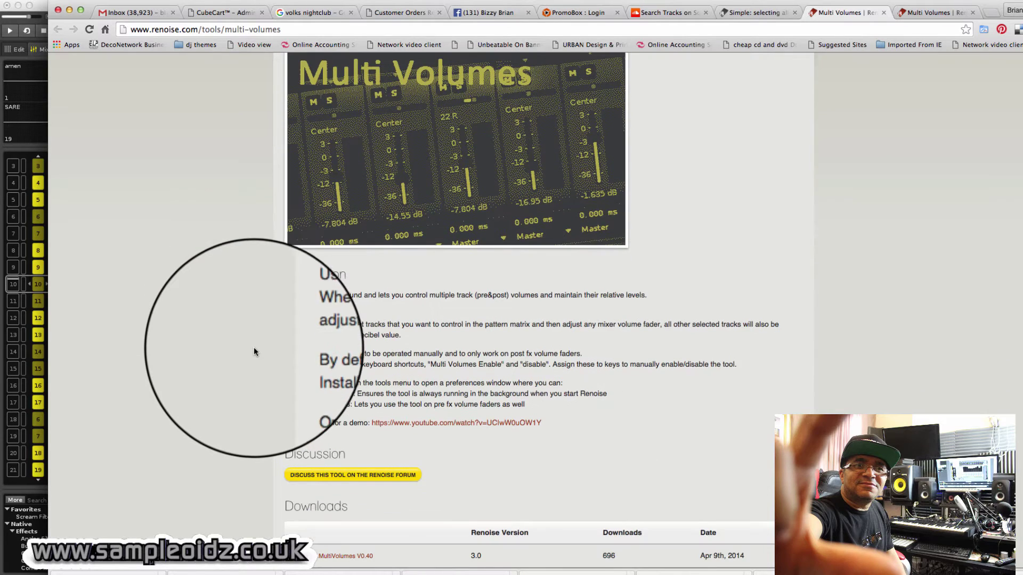
scroll(254, 350, "down", 2)
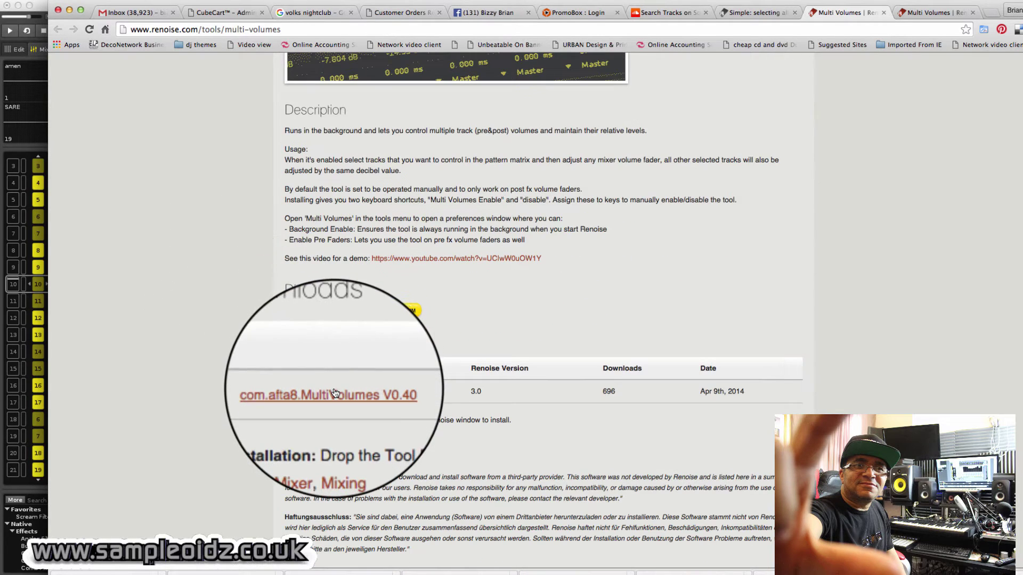
left_click(333, 392)
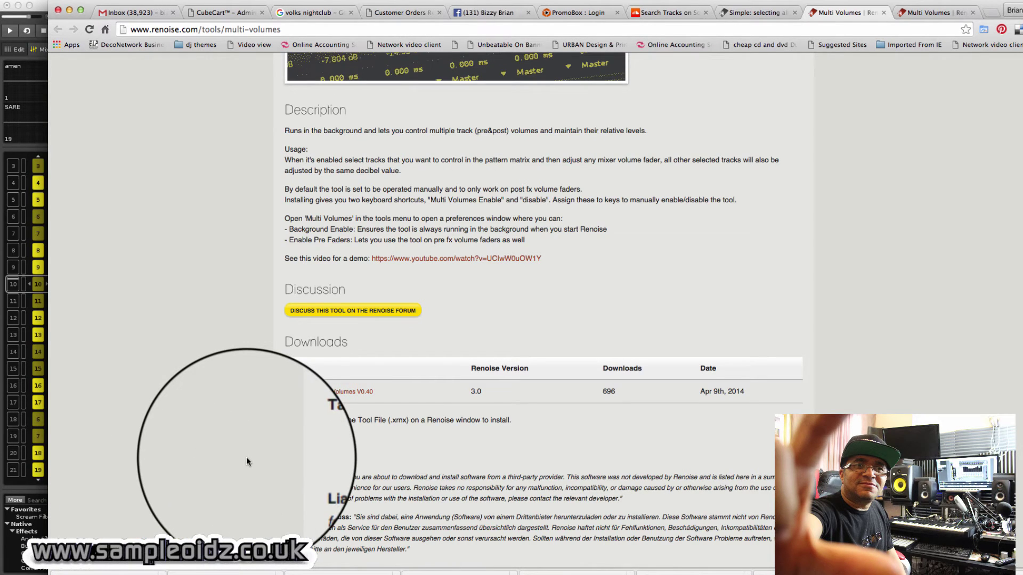
Step: Scroll the Multi Volumes page to read its Description and Downloads table
scroll(246, 456, "up", 6)
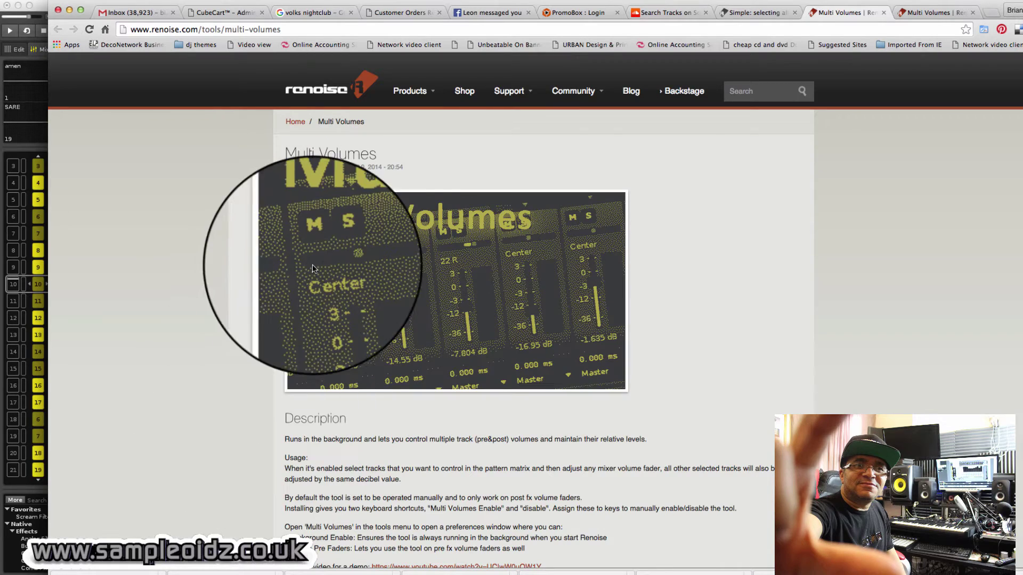
scroll(394, 251, "down", 5)
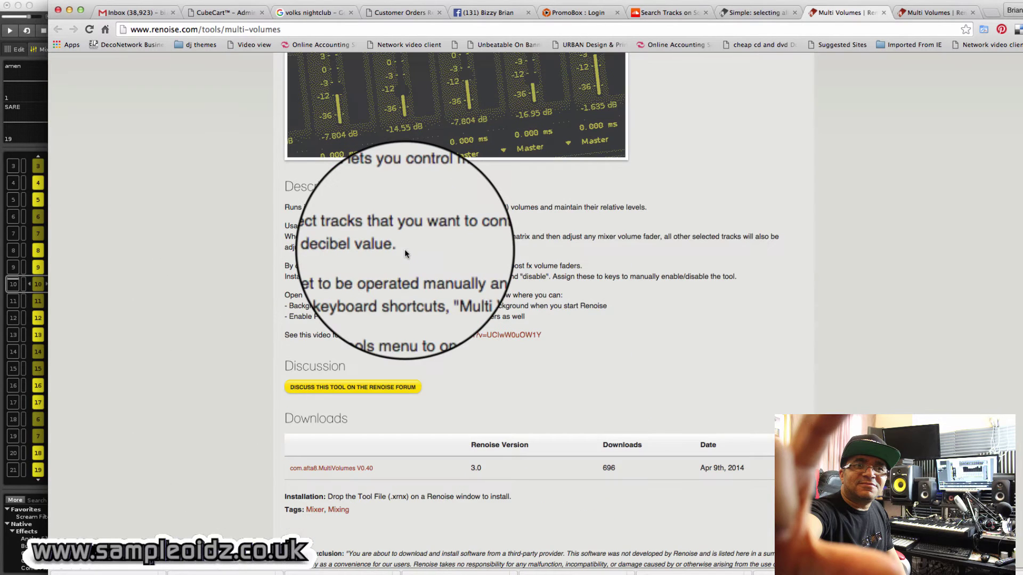
scroll(404, 249, "down", 5)
scroll(404, 248, "up", 10)
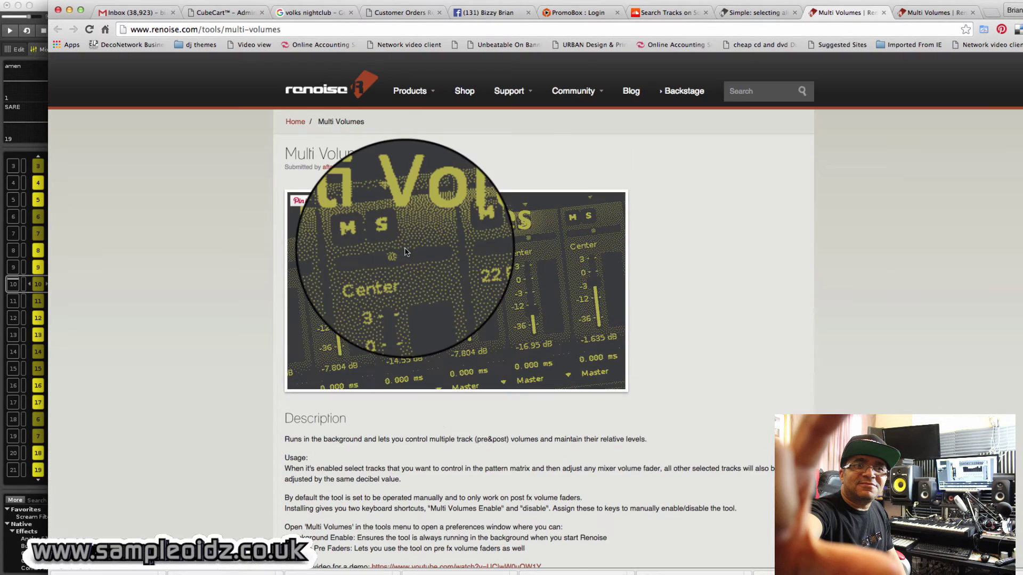
scroll(369, 232, "down", 10)
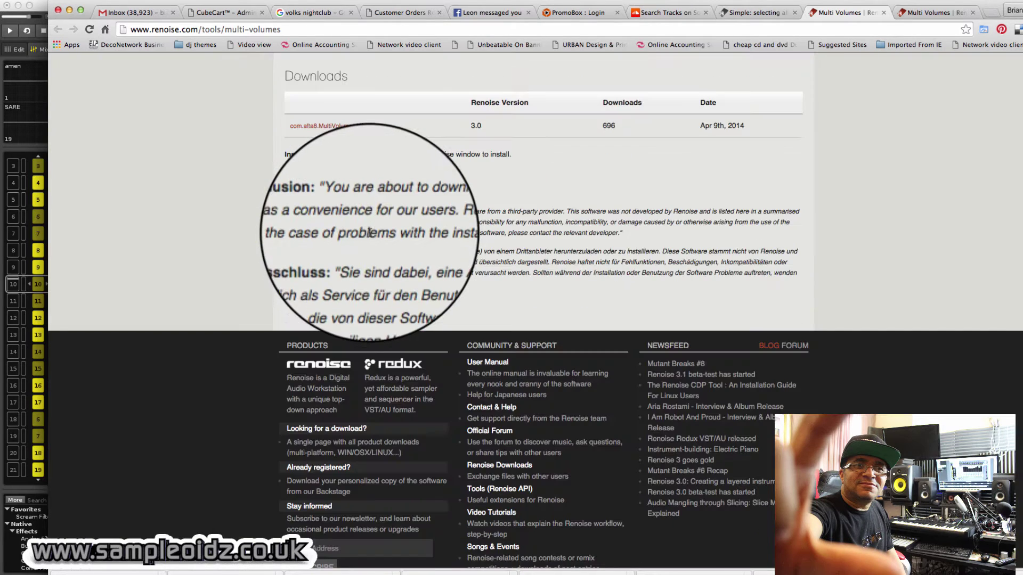
scroll(369, 229, "up", 5)
scroll(351, 245, "down", 1)
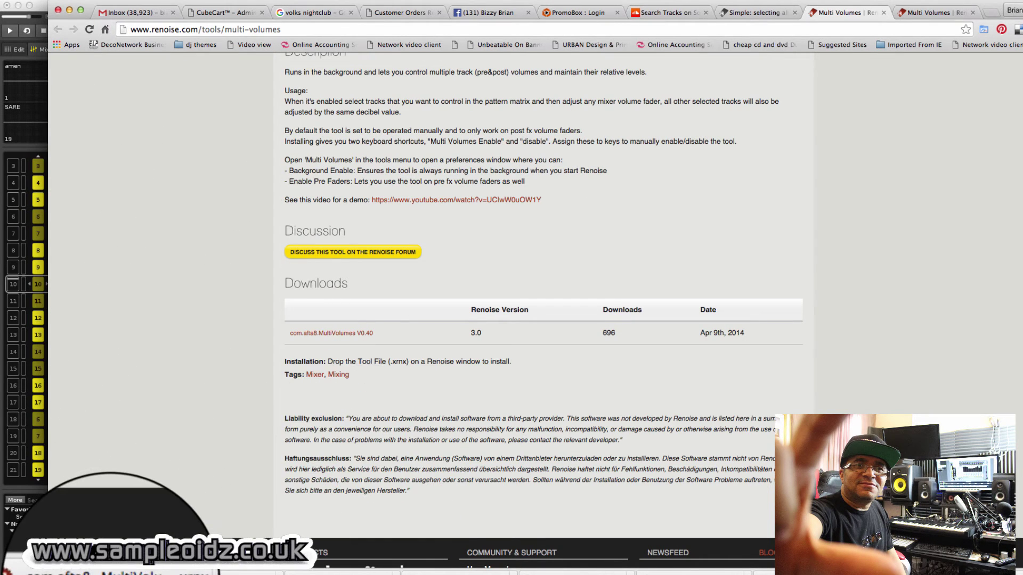
Step: Overwrite the existing Multi Volumes tool, acknowledge each notice, and close the Duplex Browser
key("super+Tab")
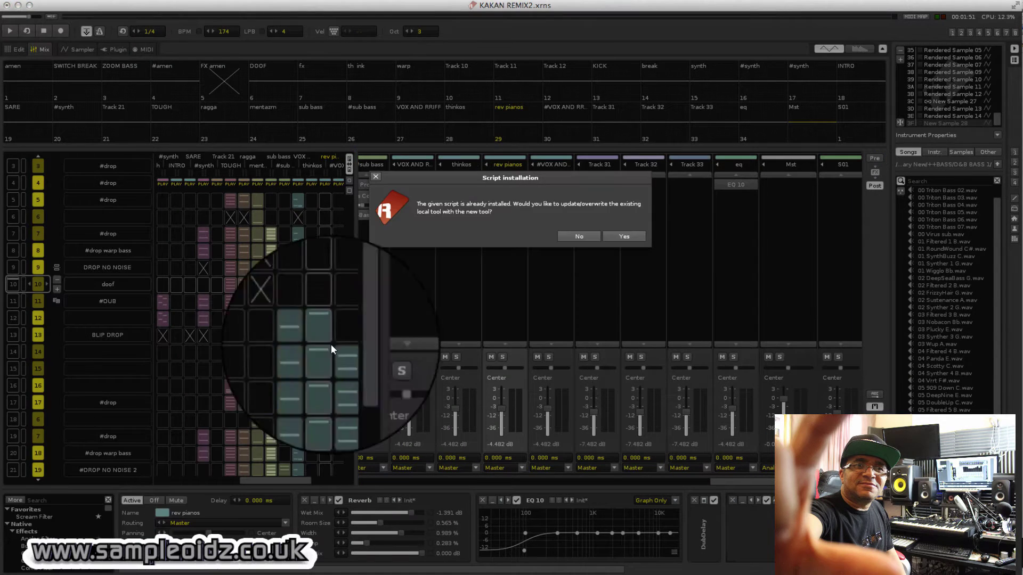
left_click(612, 234)
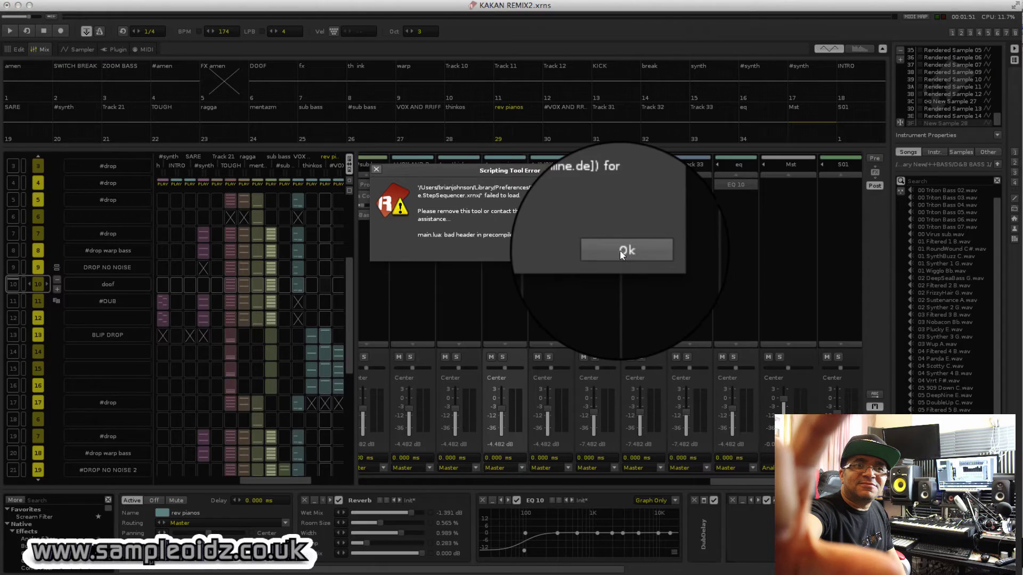
left_click(619, 252)
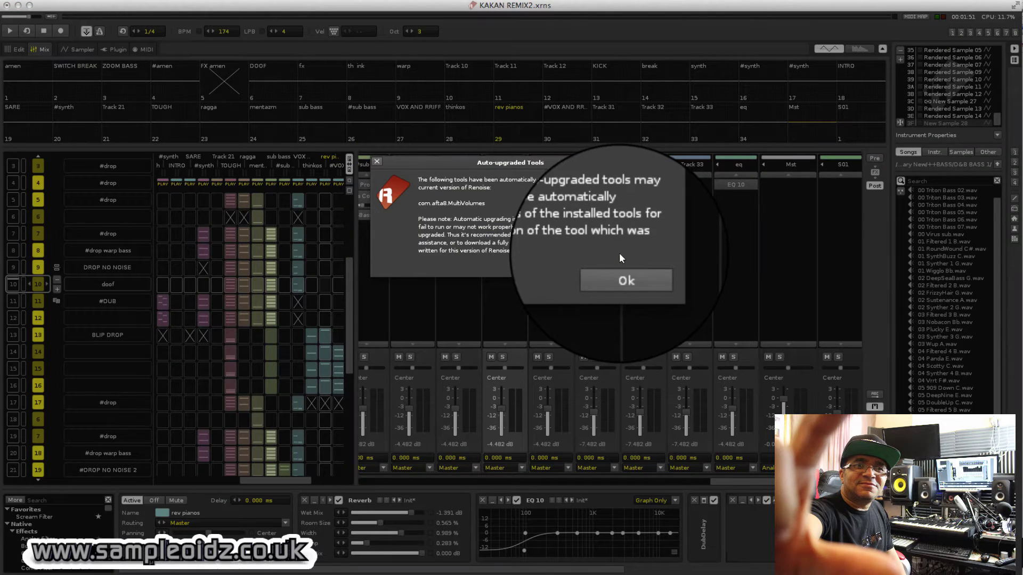
left_click(619, 259)
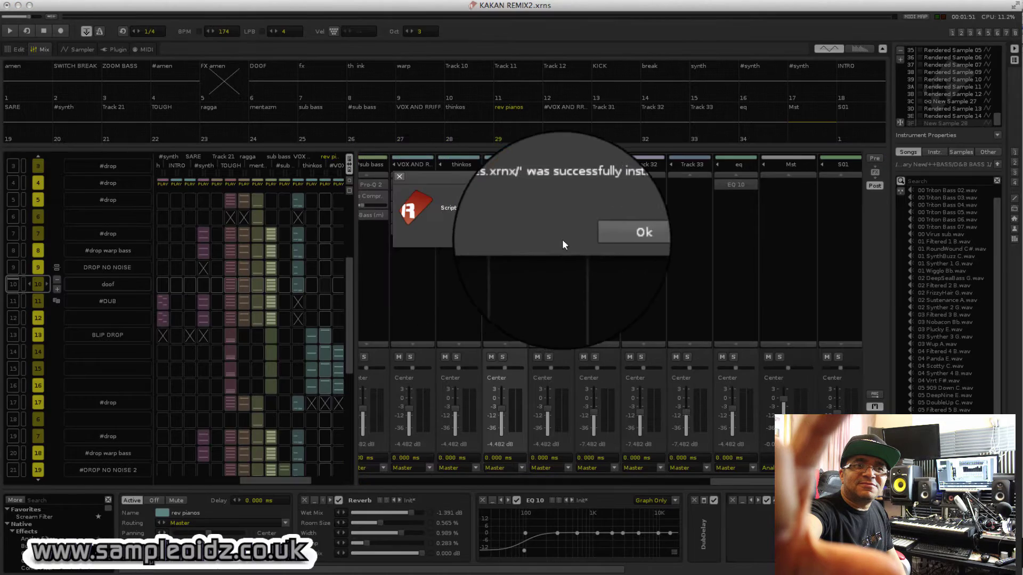
left_click(591, 238)
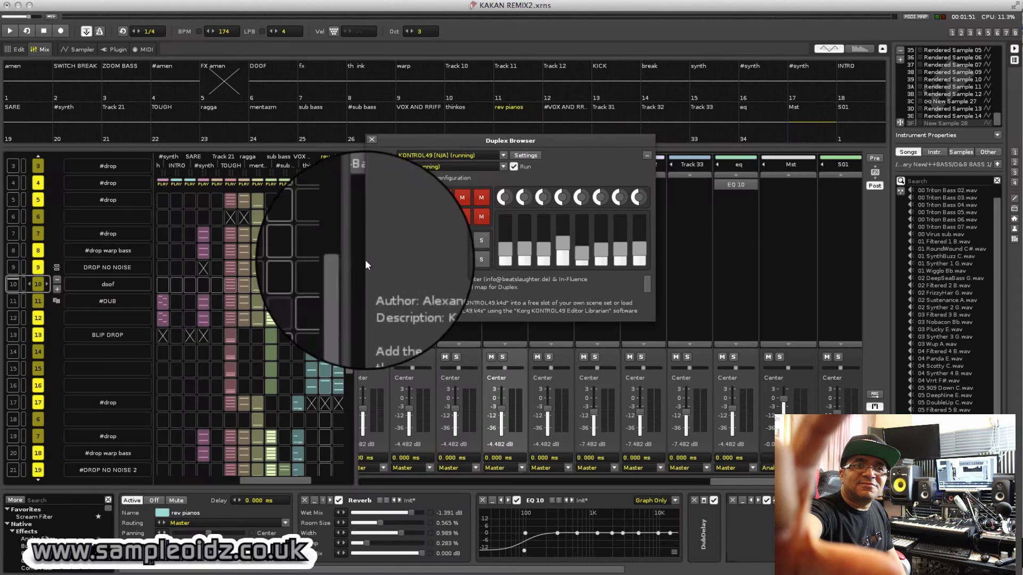
left_click(372, 140)
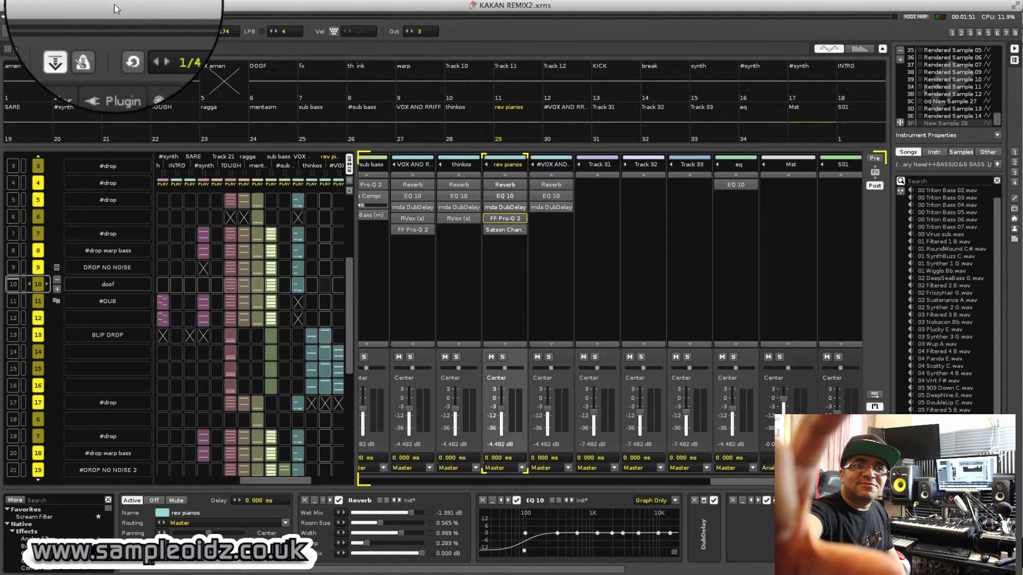
Step: Tick Background enable in the Multi Volumes preferences and close them
left_click(211, 1)
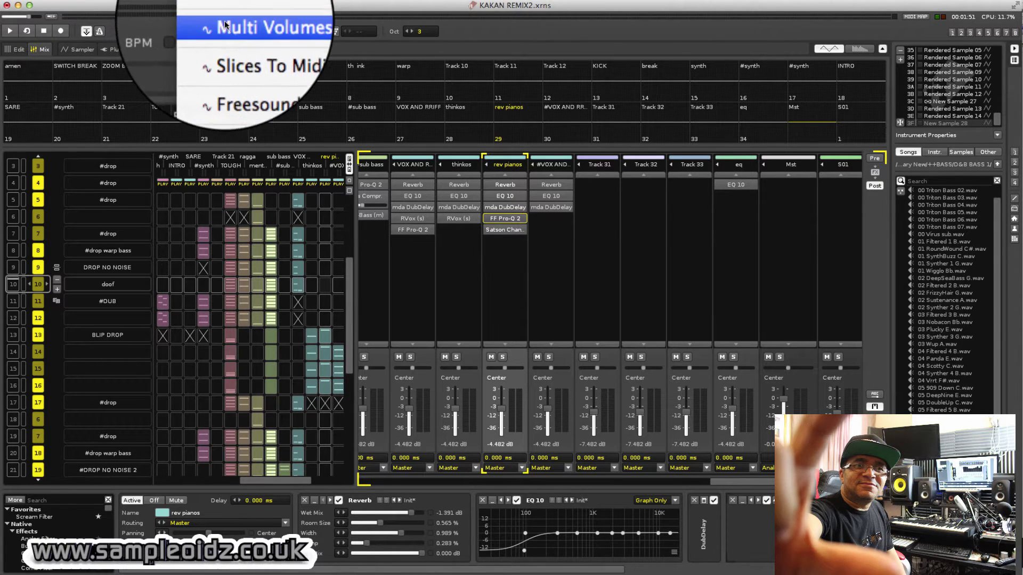
left_click(226, 26)
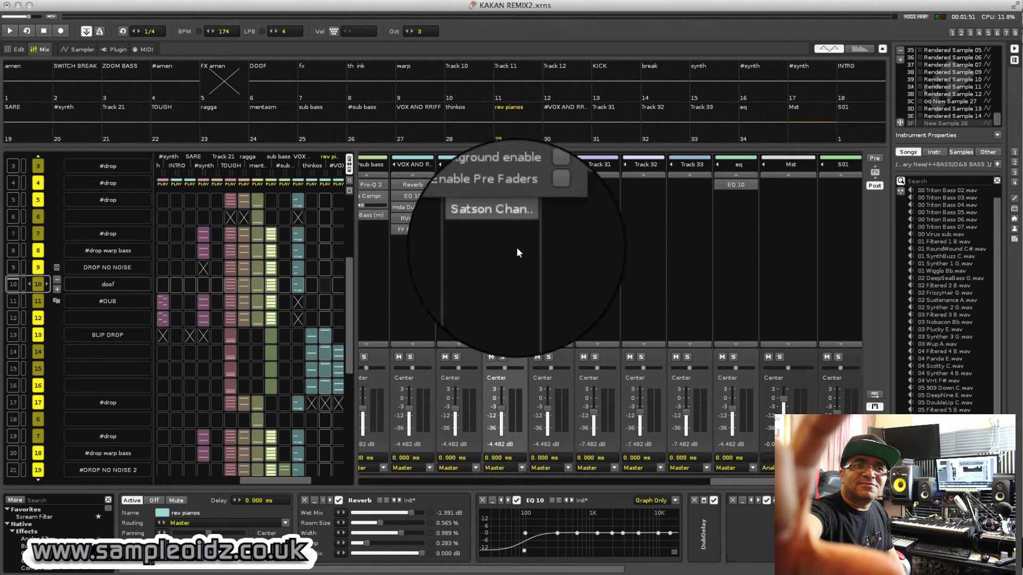
left_click(532, 201)
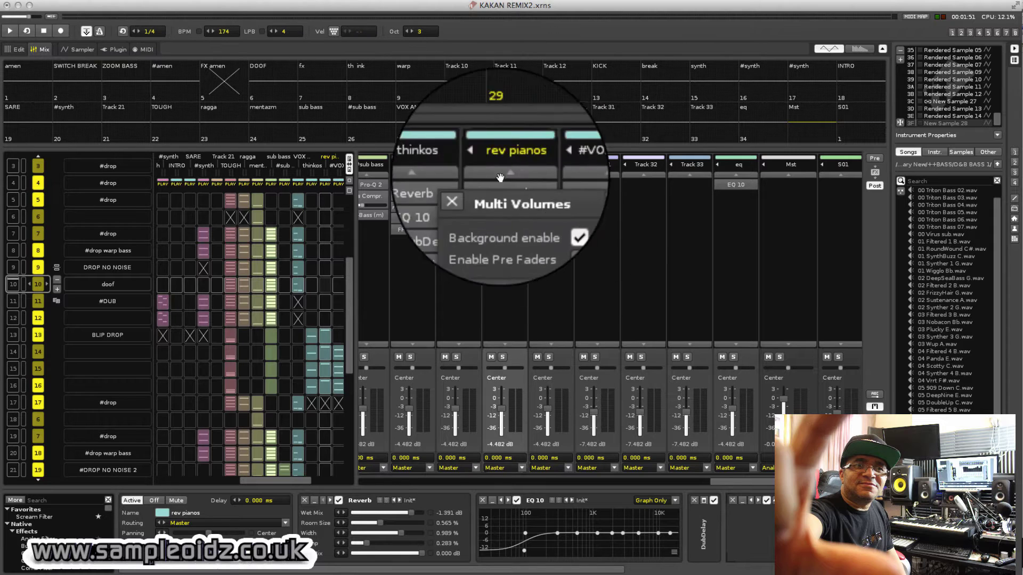
left_click(478, 187)
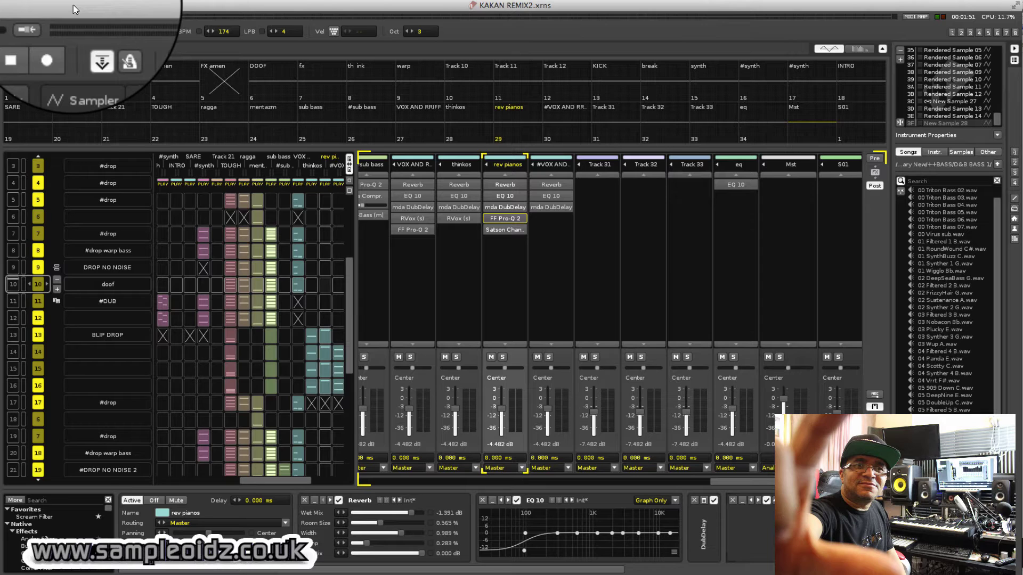
left_click(216, 5)
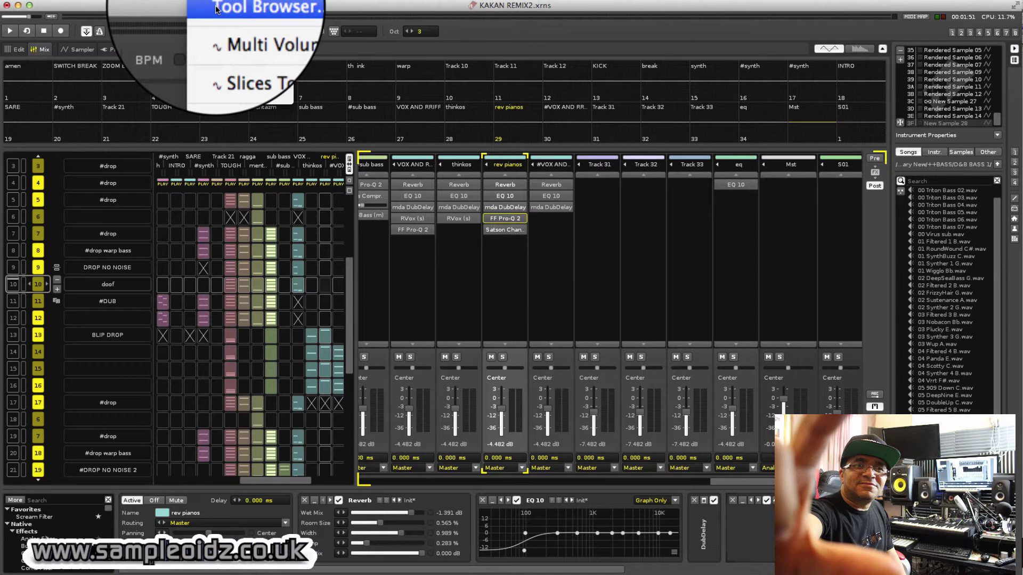
Step: Visit renoise.com/tools from Renoise's Tool Browser
left_click(216, 7)
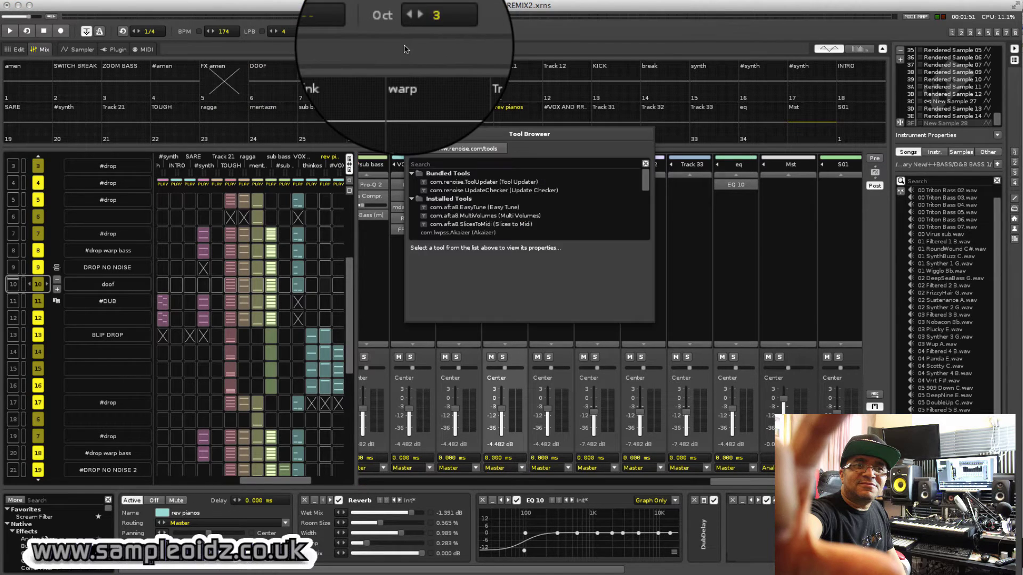
left_click(471, 149)
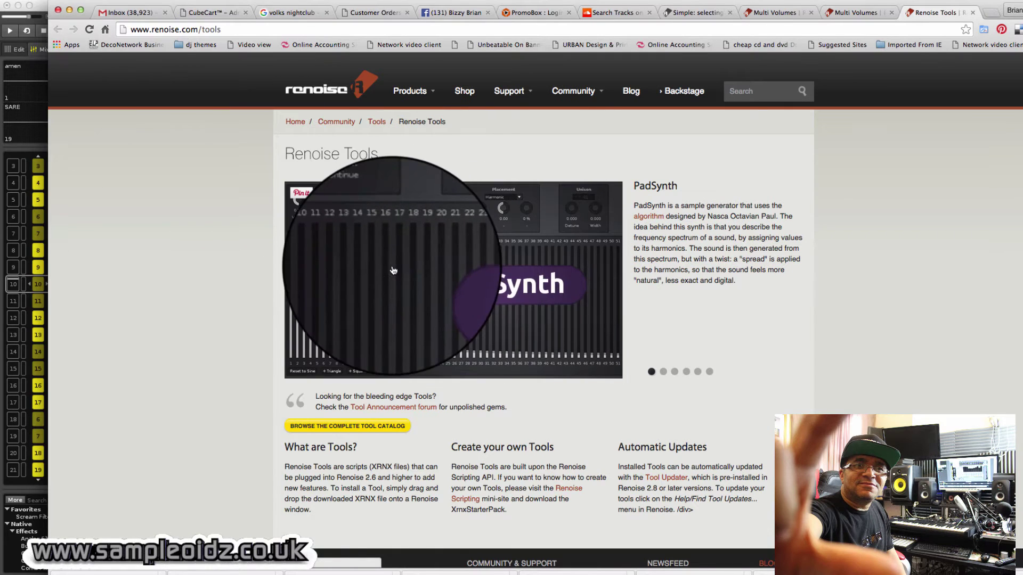
Step: Open Browse the Complete Tool Catalog on renoise.com/tools
scroll(393, 273, "down", 6)
scroll(392, 267, "up", 6)
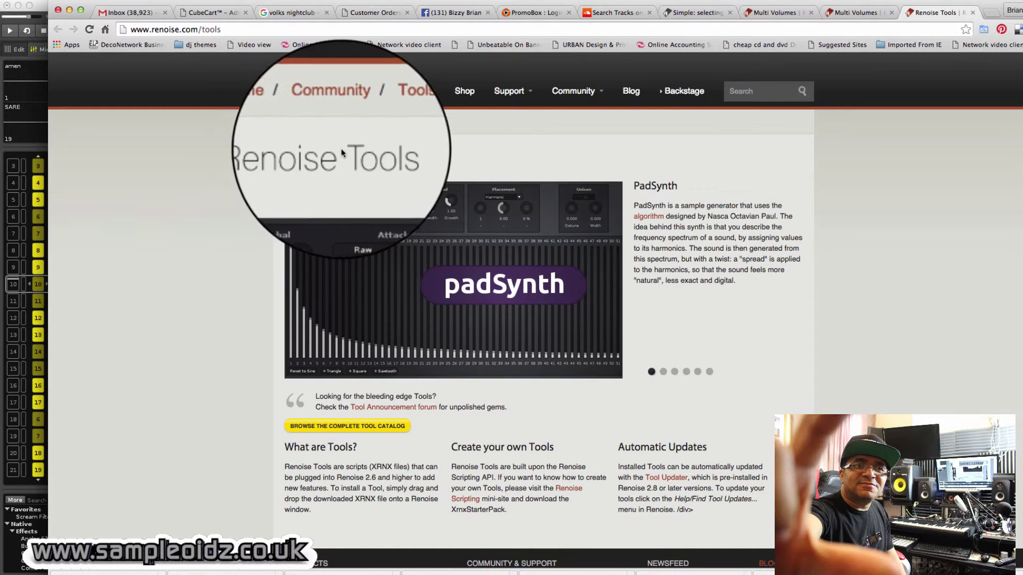
scroll(450, 320, "down", 3)
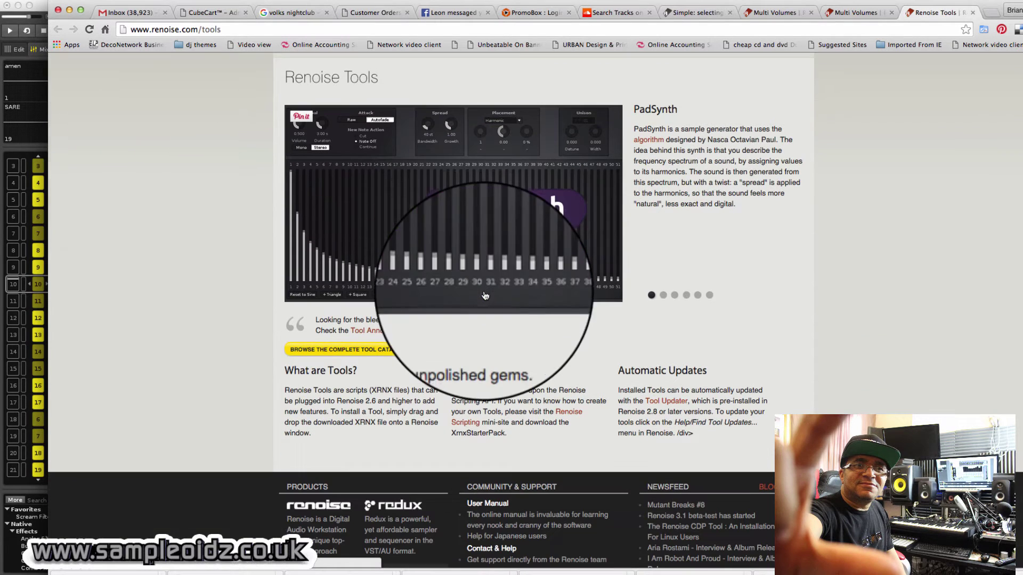
left_click(391, 350)
Step: Scroll through the Renoise 3.0 tool listing, including Duplex Browser and xStream
scroll(544, 316, "down", 5)
scroll(544, 313, "down", 7)
scroll(544, 309, "down", 3)
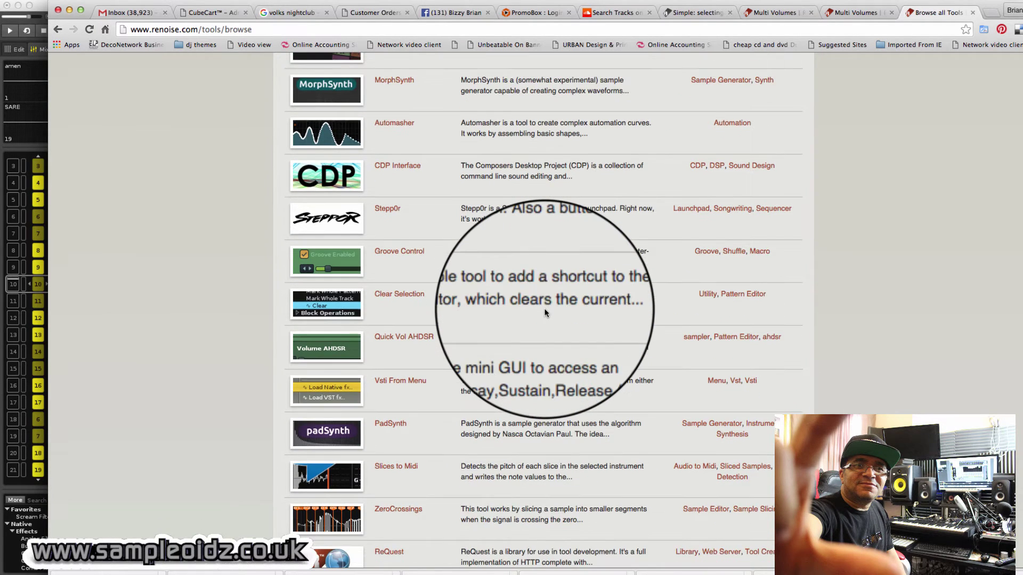
scroll(545, 309, "down", 3)
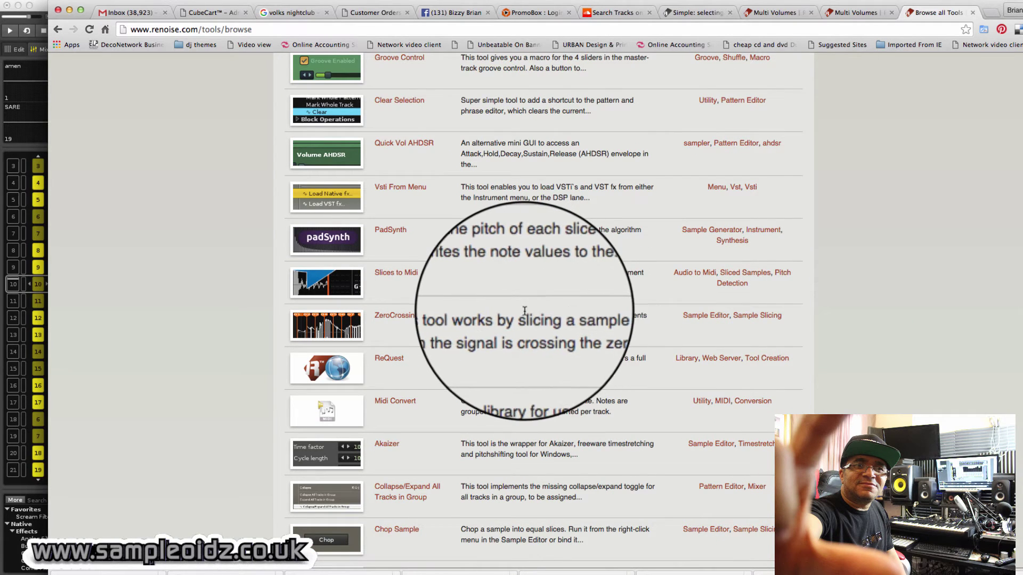
scroll(524, 308, "down", 2)
scroll(527, 304, "down", 4)
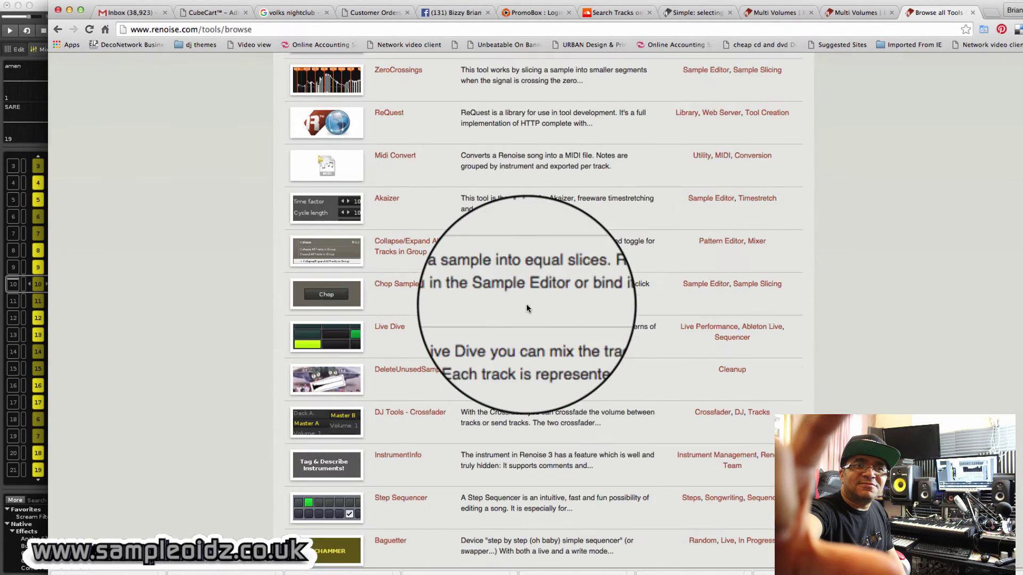
scroll(528, 304, "up", 10)
scroll(527, 303, "up", 2)
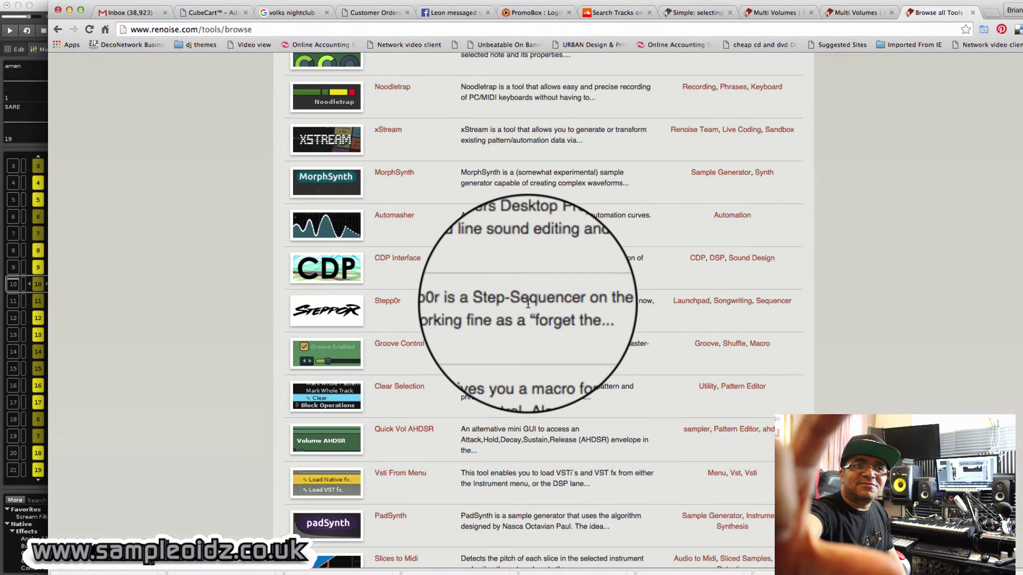
scroll(528, 303, "up", 5)
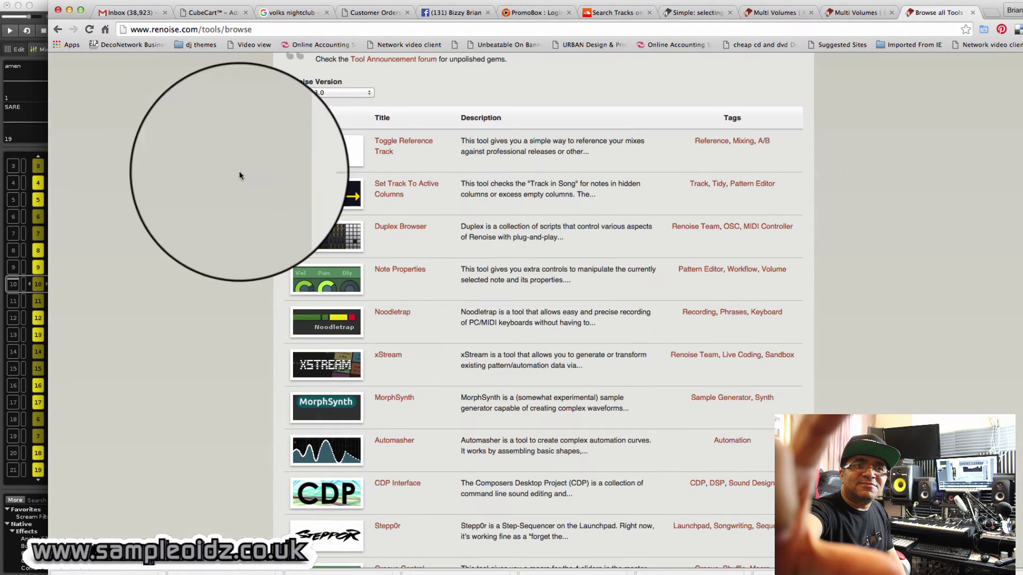
Step: Return to the Renoise mixer, select the amen track, and briefly play the song
left_click(43, 102)
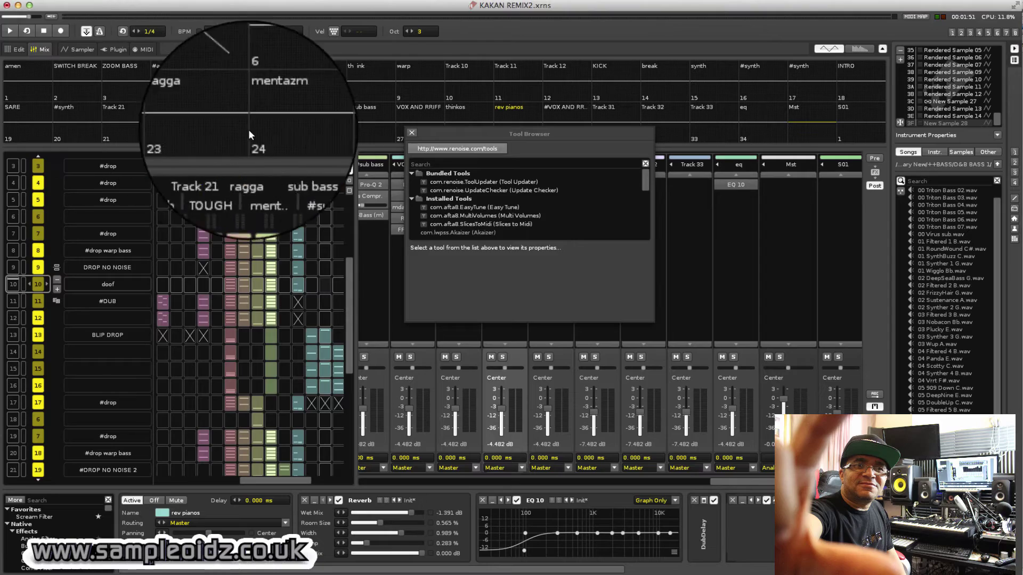
left_click(413, 133)
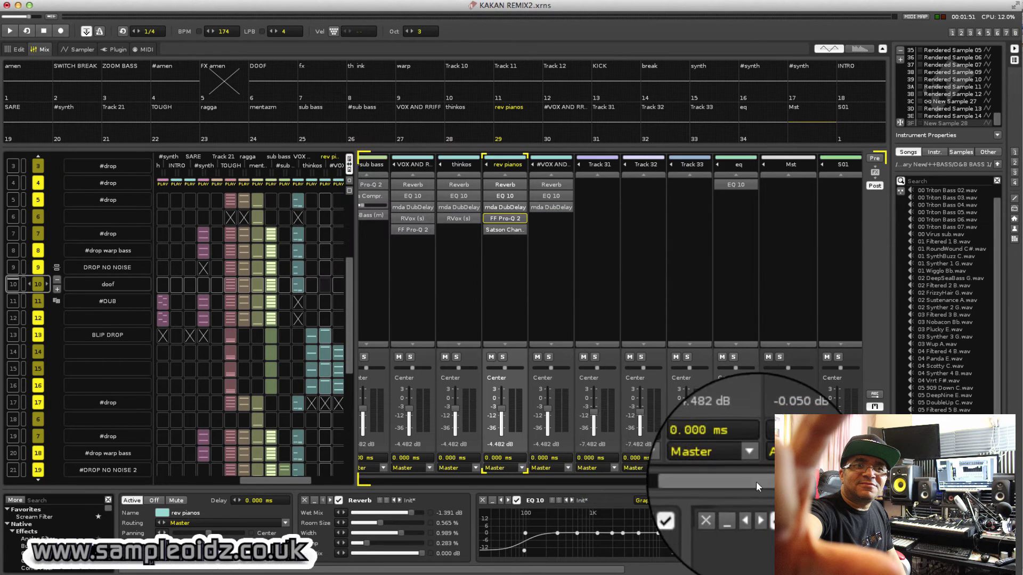
left_click_drag(655, 481, 341, 448)
left_click(376, 297)
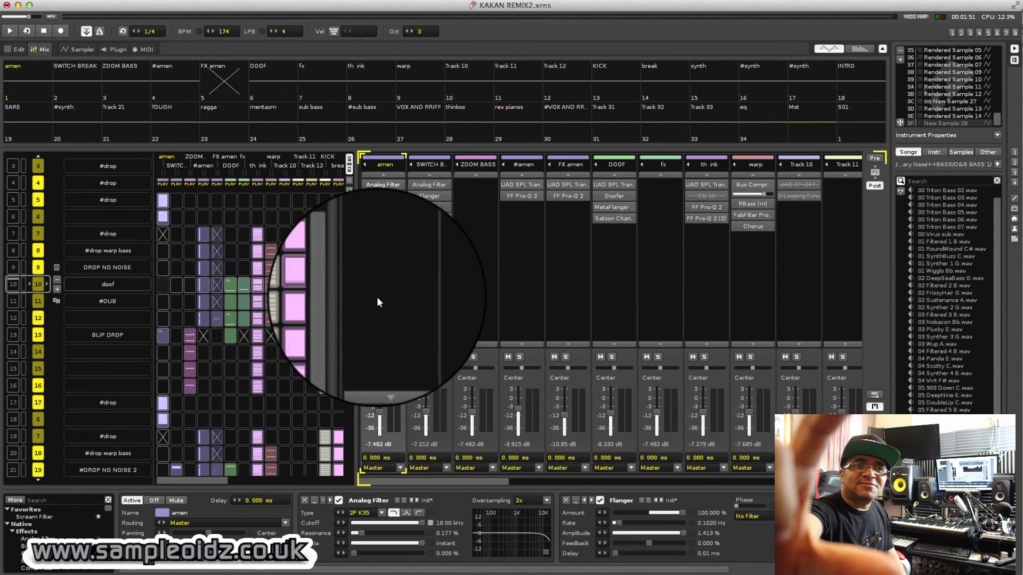
key("space")
key("space")
left_click_drag(474, 481, 741, 482)
key("space")
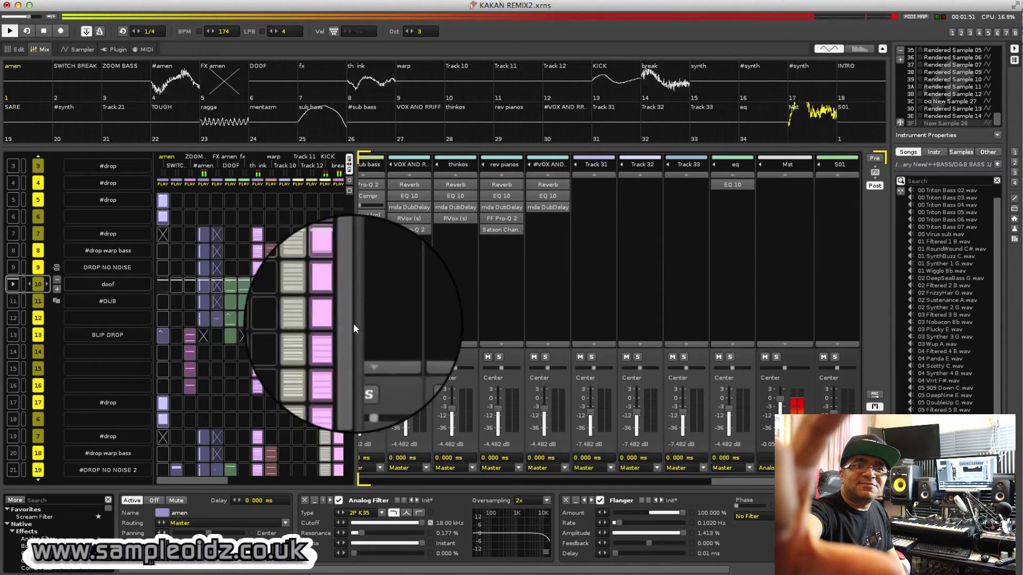
key("space")
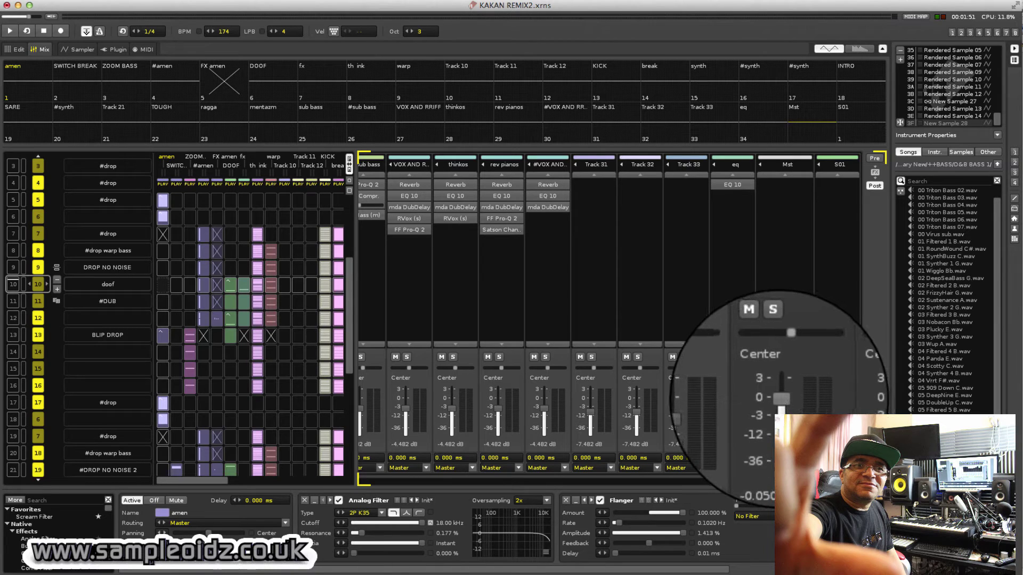
Step: Lower the Mst fader to about -15 dB and audition the song
left_click_drag(776, 399, 777, 417)
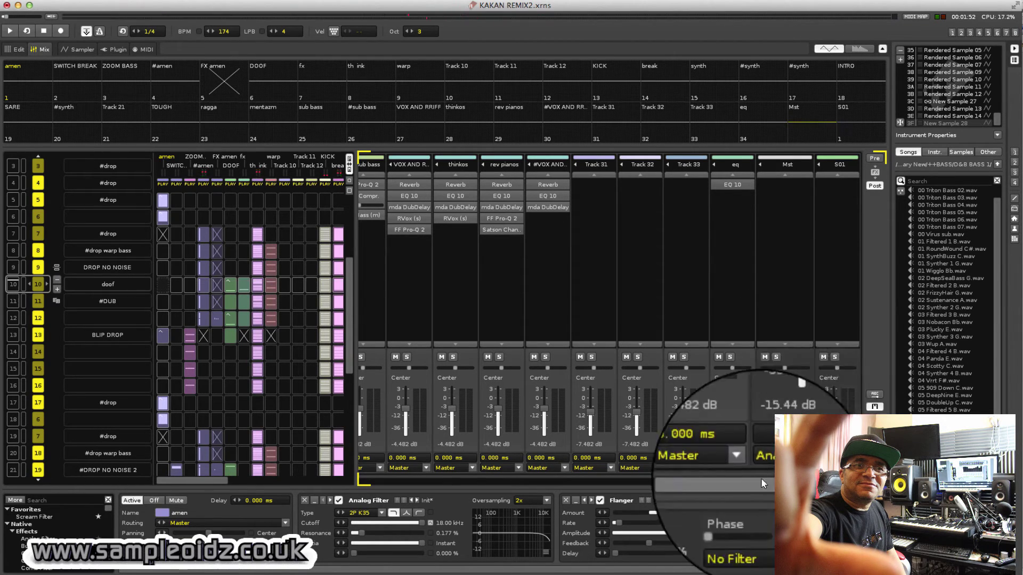
left_click_drag(759, 478, 414, 456)
key("space")
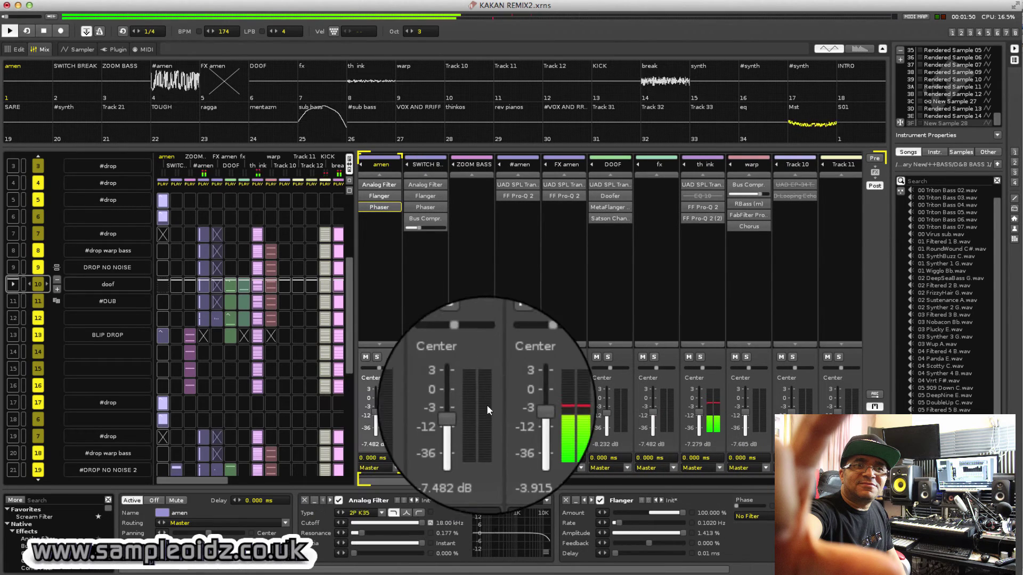
key("space")
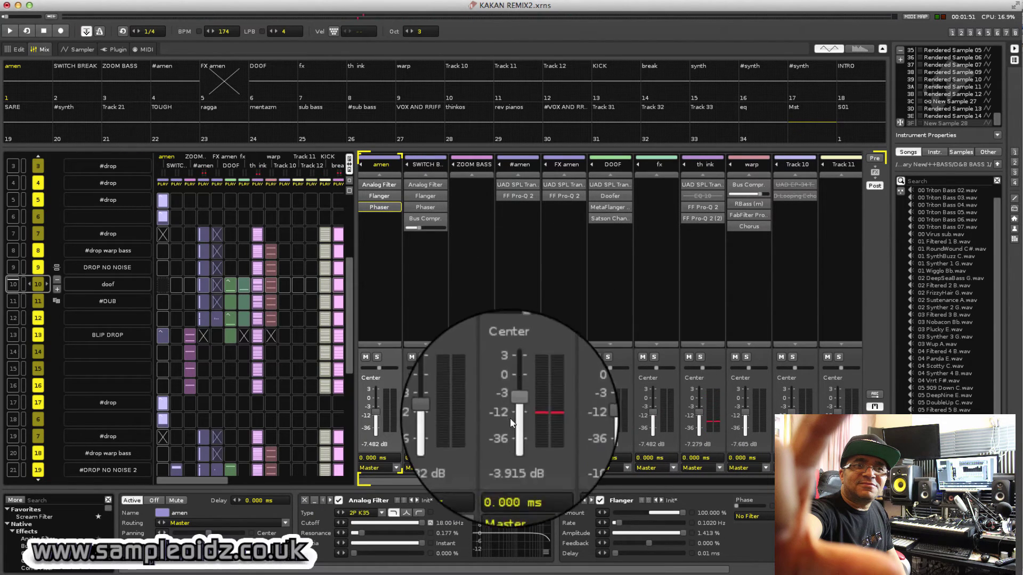
left_click_drag(483, 481, 836, 481)
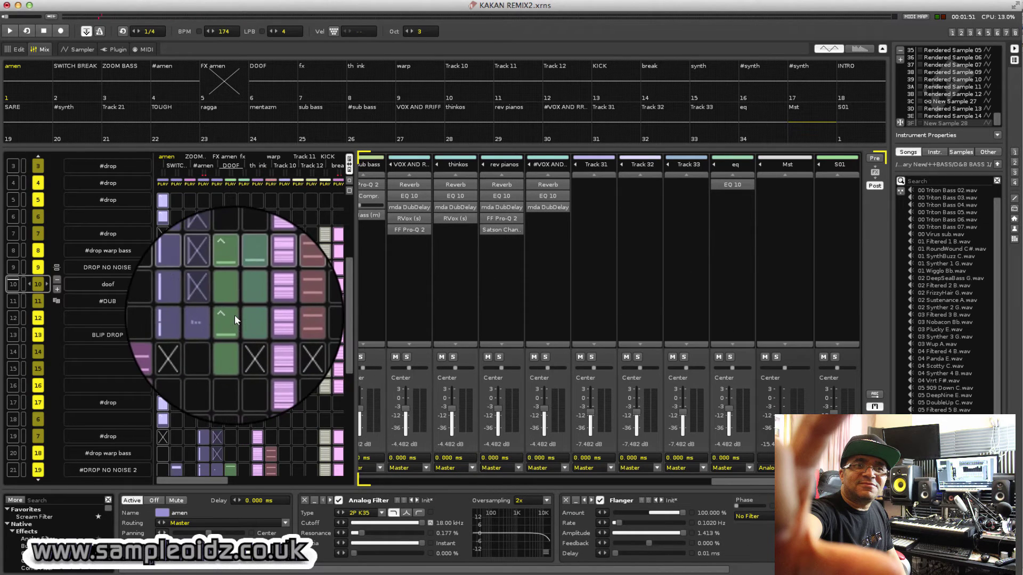
Step: Select the Track 11 matrix slot, then use Pattern > Select to select all tracks
left_click(296, 298)
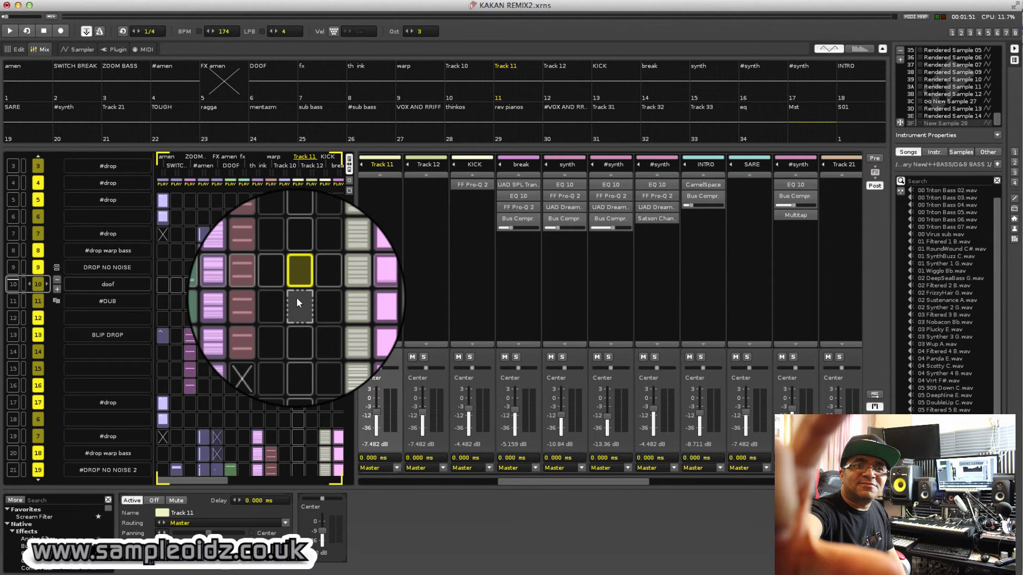
left_click(90, 1)
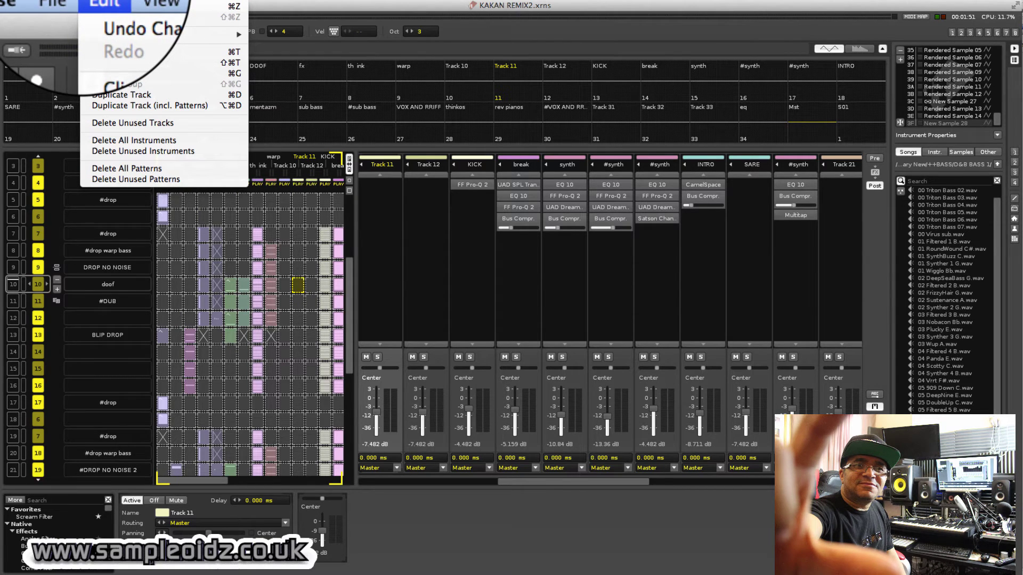
left_click(118, 290)
right_click(263, 278)
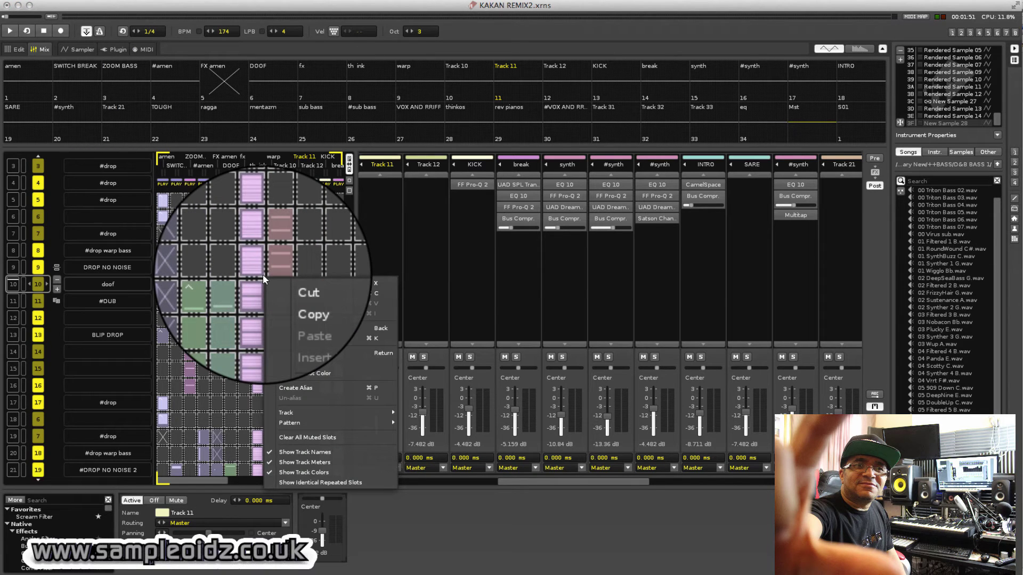
mouse_move(335, 422)
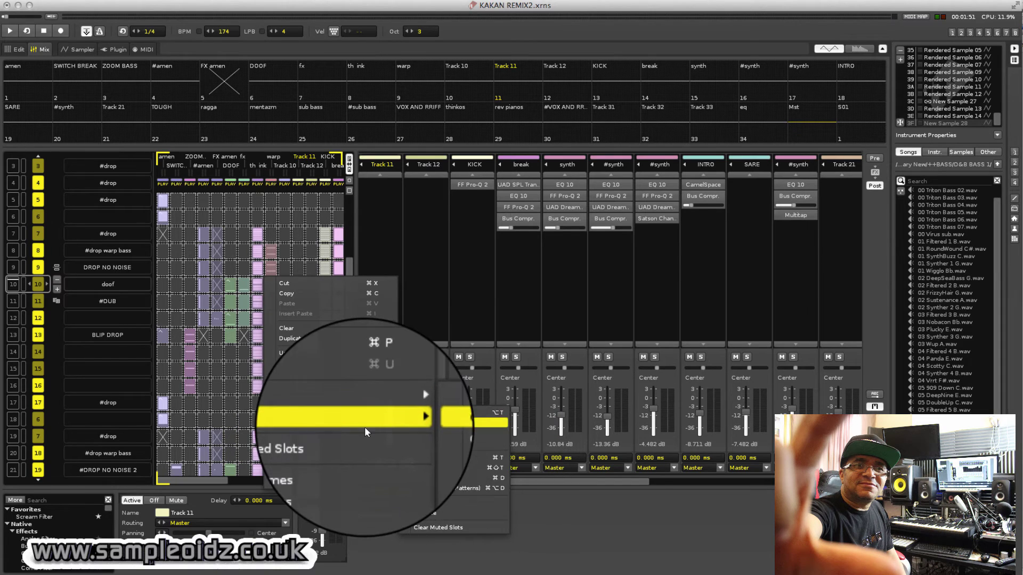
left_click(465, 426)
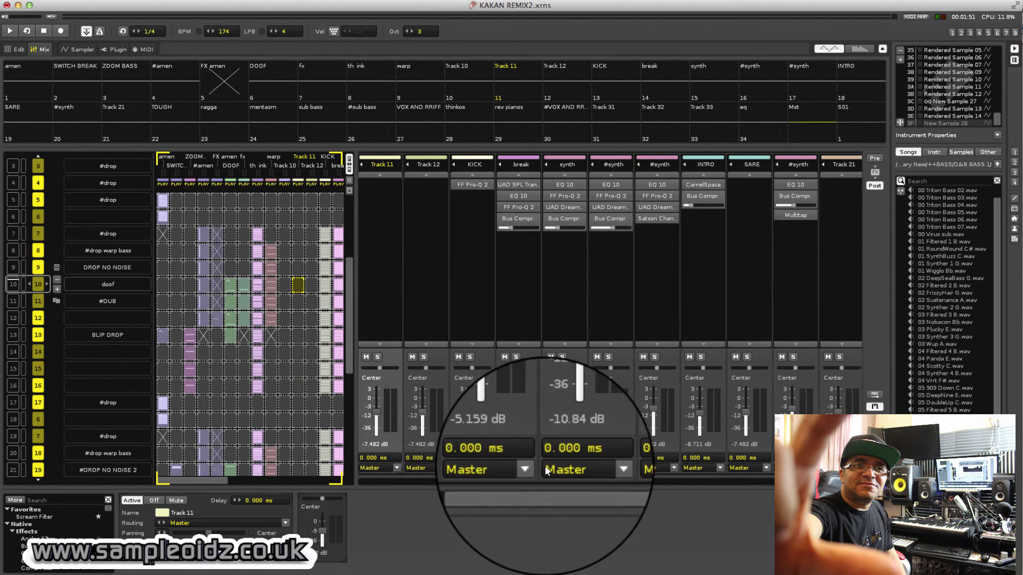
Step: Lower all selected track faders together by about 1 then 2 dB while the song plays
left_click_drag(548, 483, 368, 488)
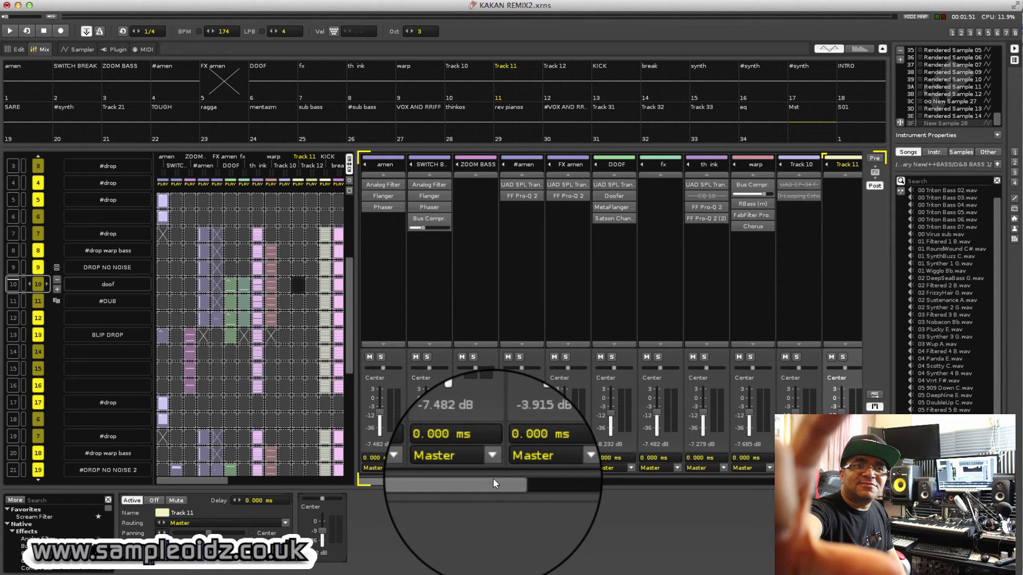
left_click_drag(493, 478, 735, 478)
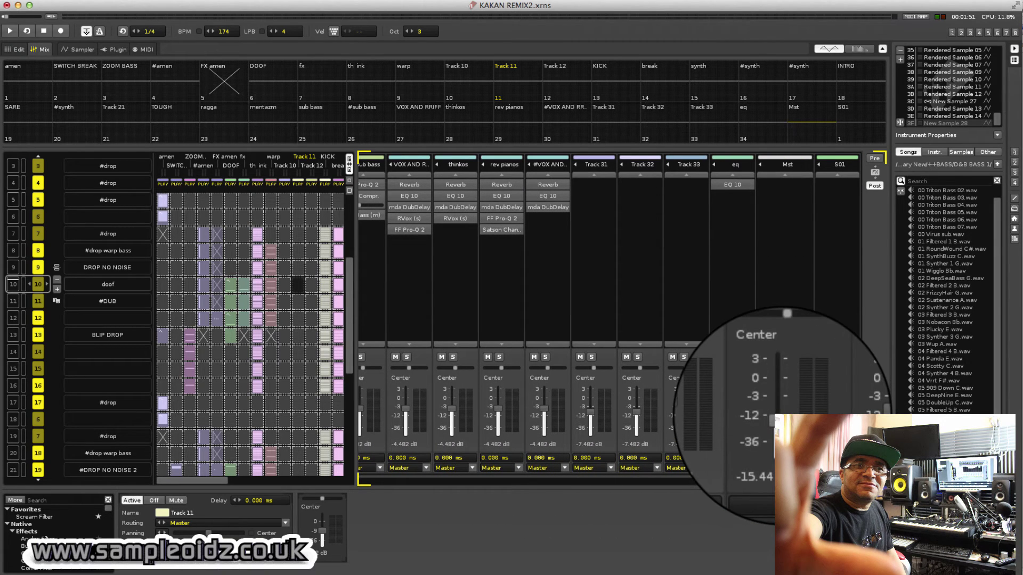
left_click_drag(772, 421, 778, 421)
key("space")
left_click_drag(747, 482, 393, 481)
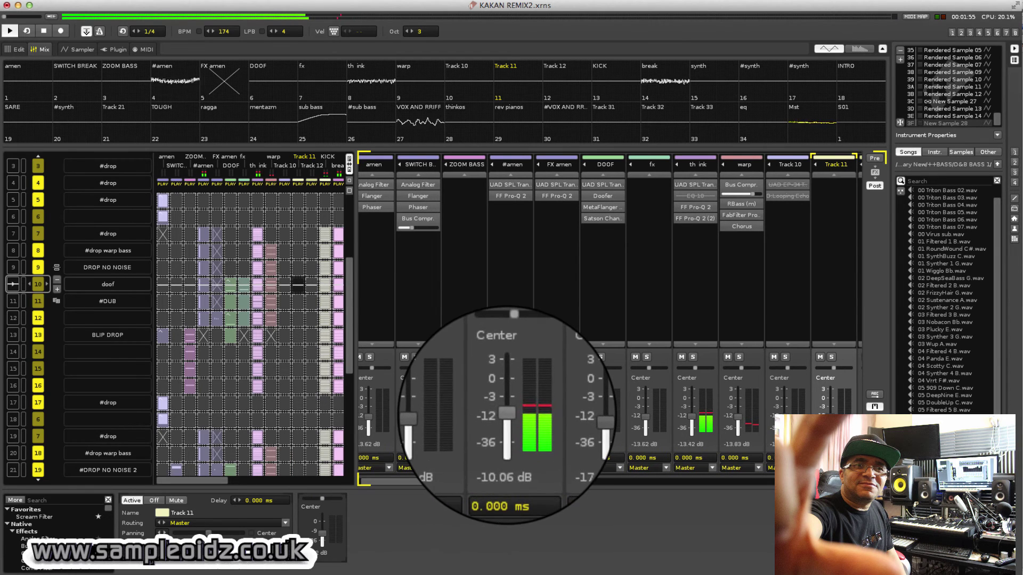
left_click_drag(501, 411, 506, 411)
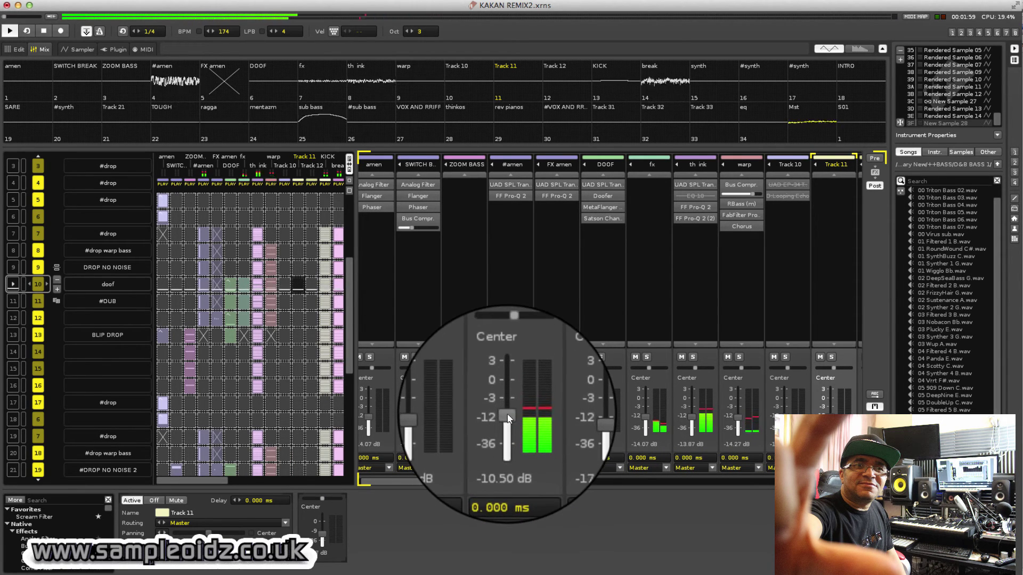
mouse_move(507, 414)
left_mouse_down()
mouse_move(513, 384)
mouse_move(507, 414)
left_mouse_up()
Step: Raise the Mst fader to about -13.5 dB, then settle it near -7 dB while checking playback
left_click_drag(449, 480, 693, 480)
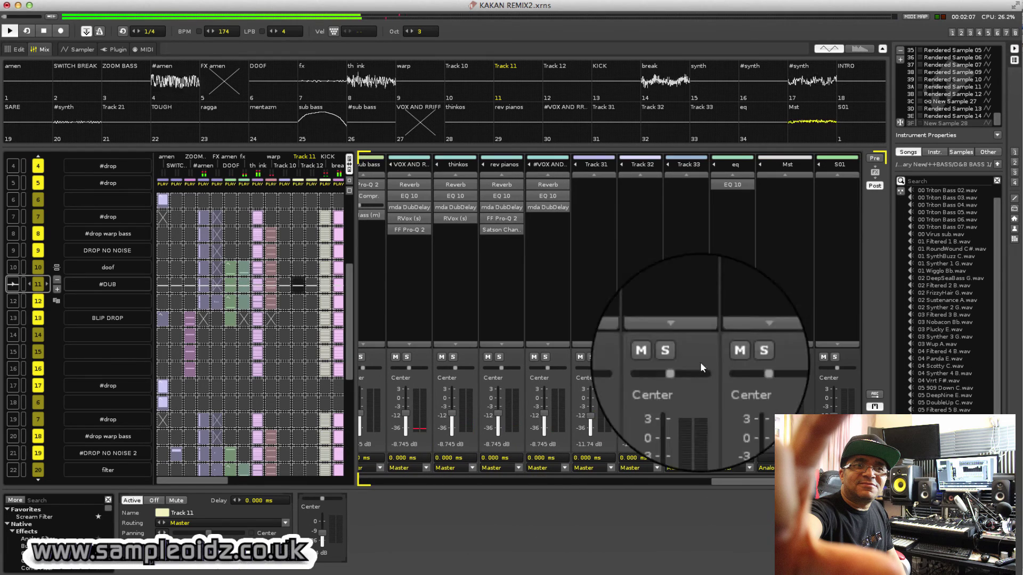
left_click(293, 283)
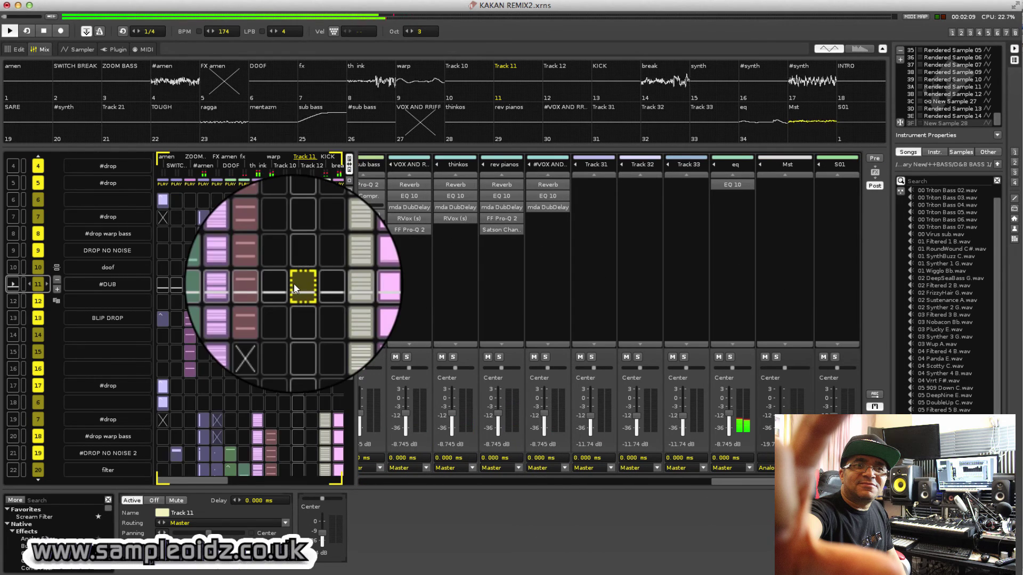
left_click_drag(776, 420, 781, 410)
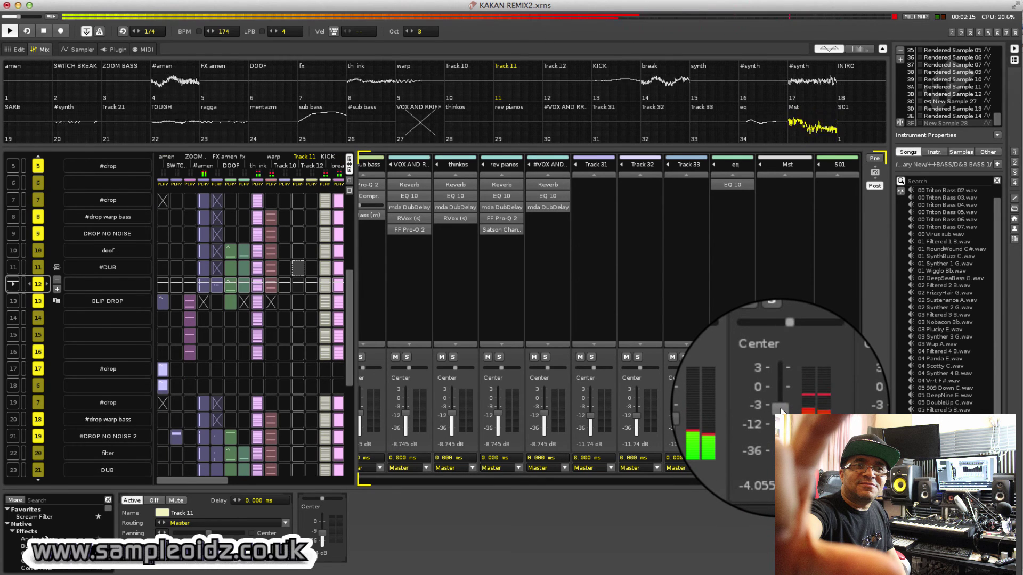
key("space")
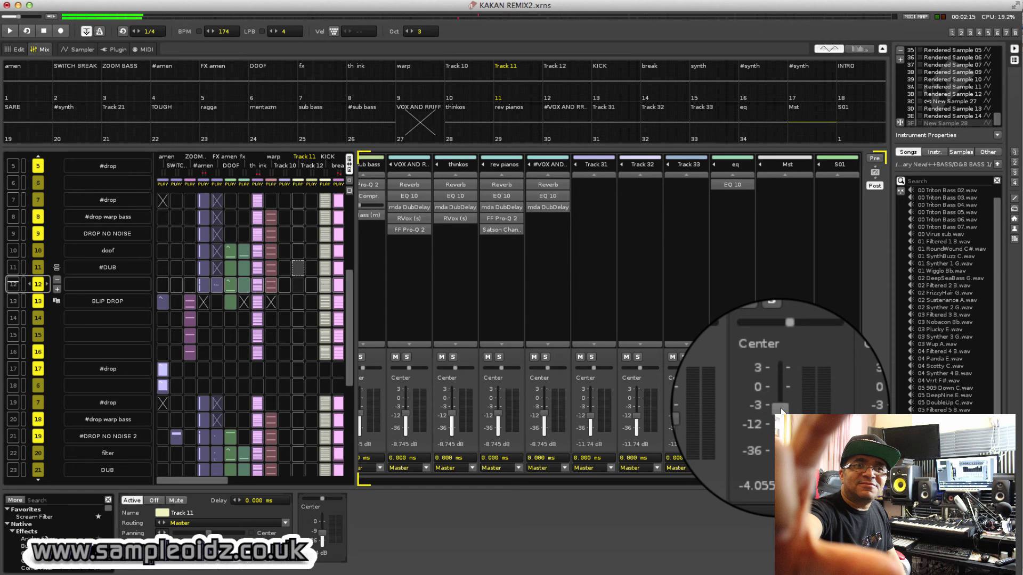
key("space")
left_click_drag(781, 410, 781, 412)
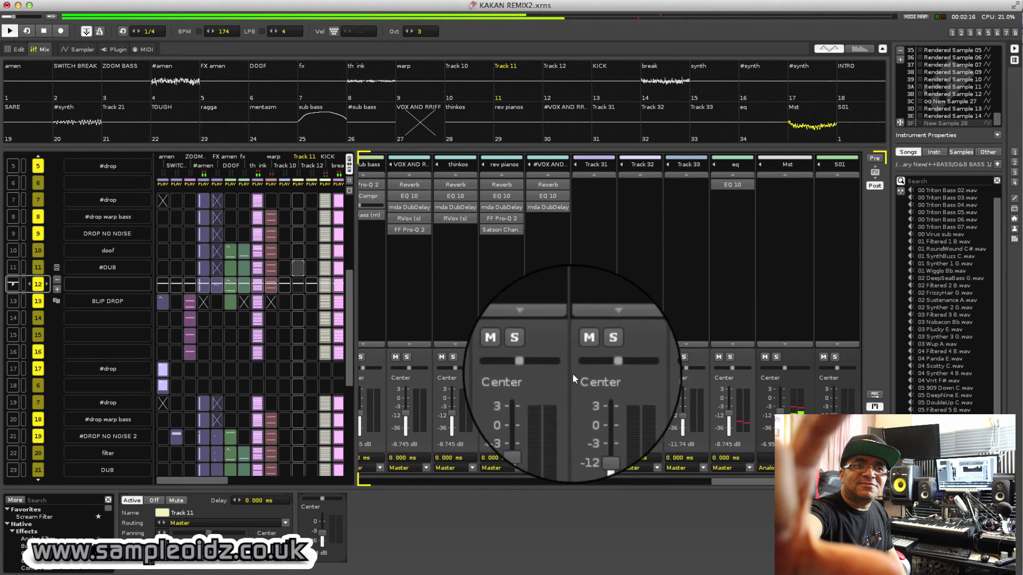
key("space")
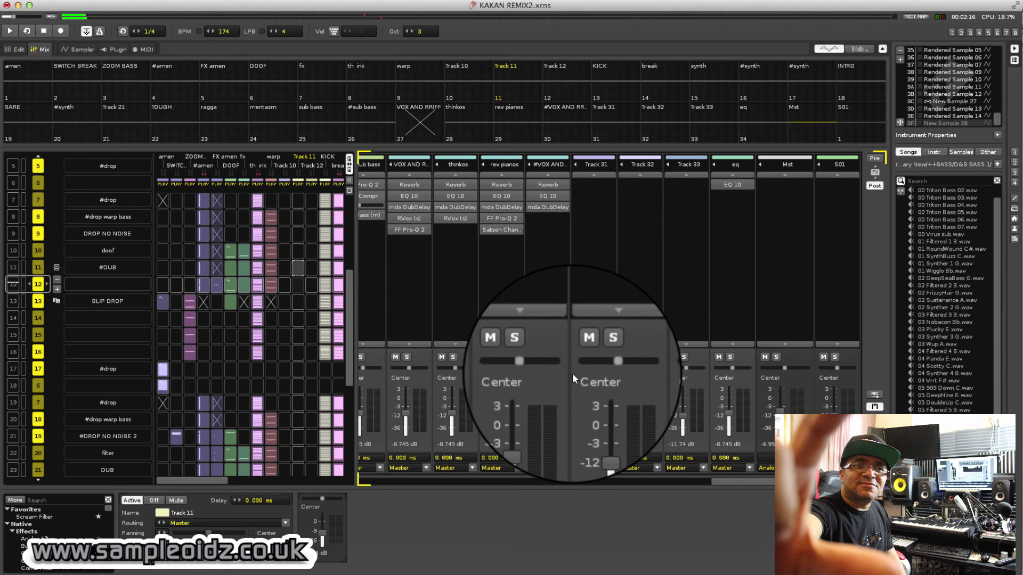